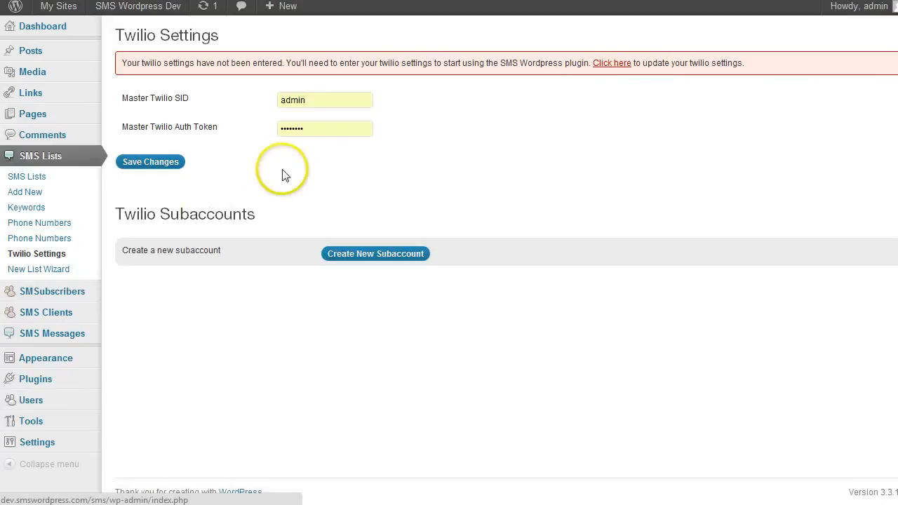
Replace the prefilled Master Twilio SID and Master Twilio Auth Token with the account's own credentials and save the settings
drag(322, 100, 235, 98)
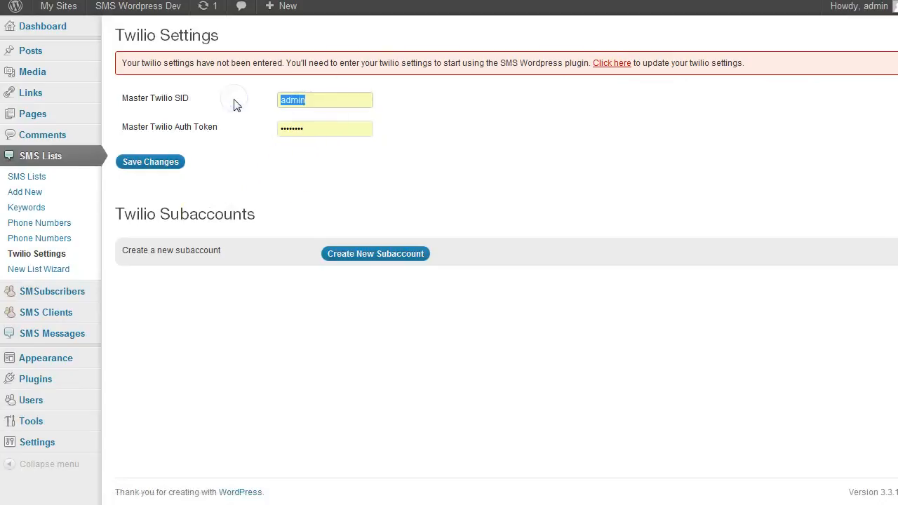
key(BackSpace)
key(Tab)
key(BackSpace)
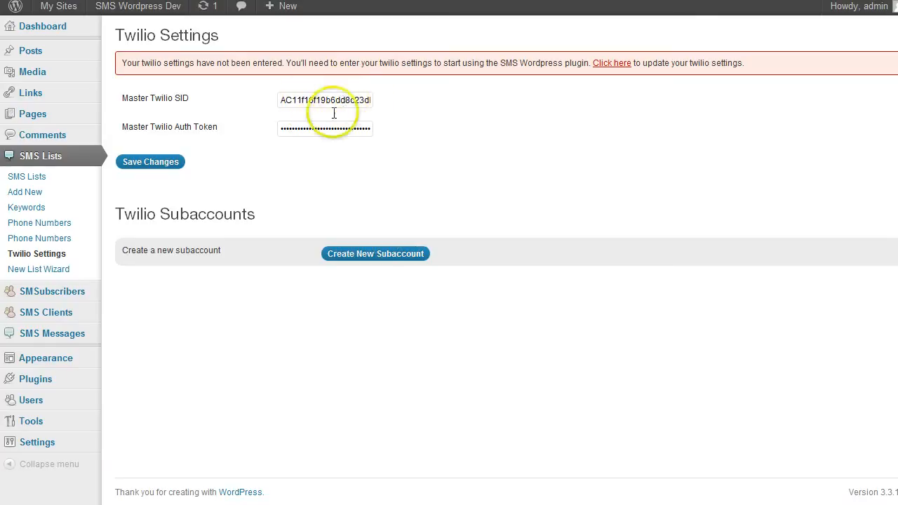
click(156, 164)
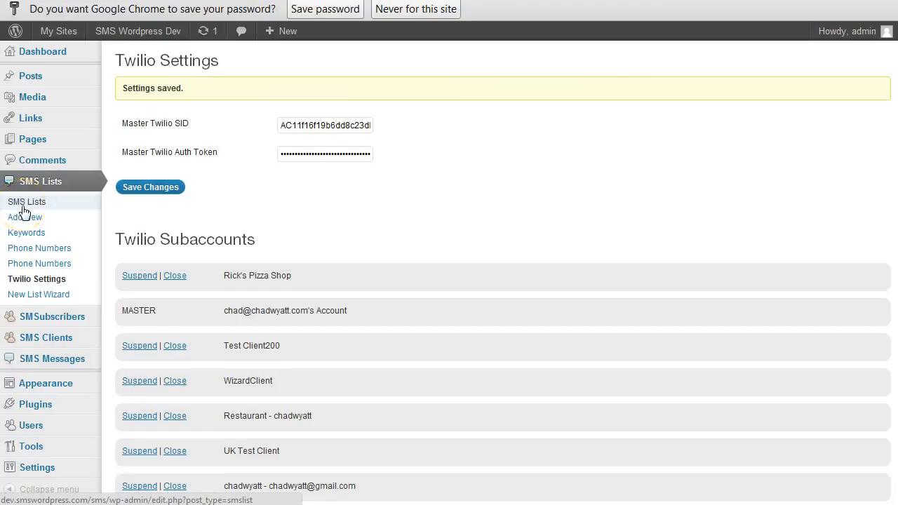
Start the new SMS list wizard and name the list "Pizza Shop Lunch"
click(35, 297)
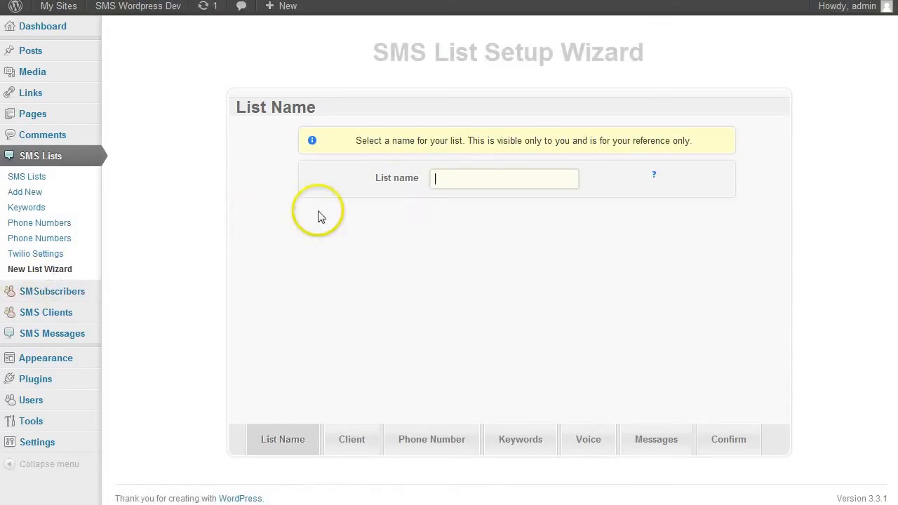
click(444, 177)
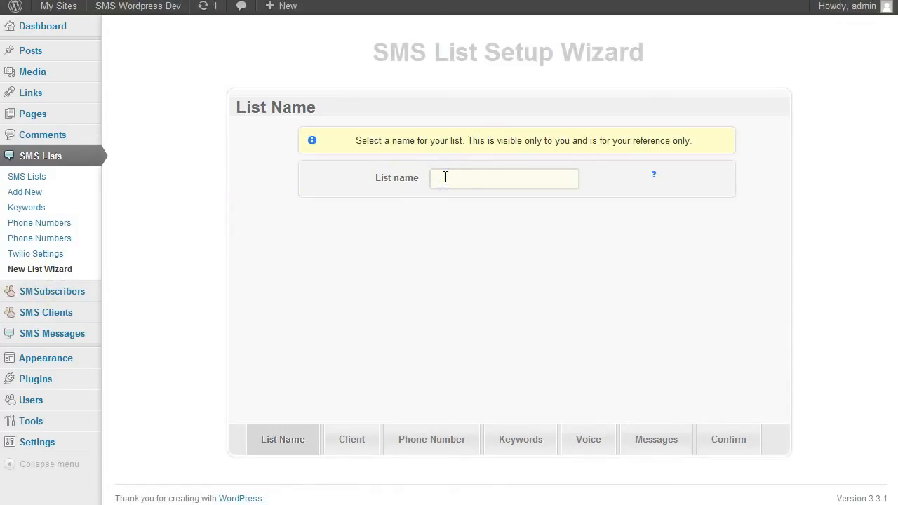
text(Pizza Shop Lunch)
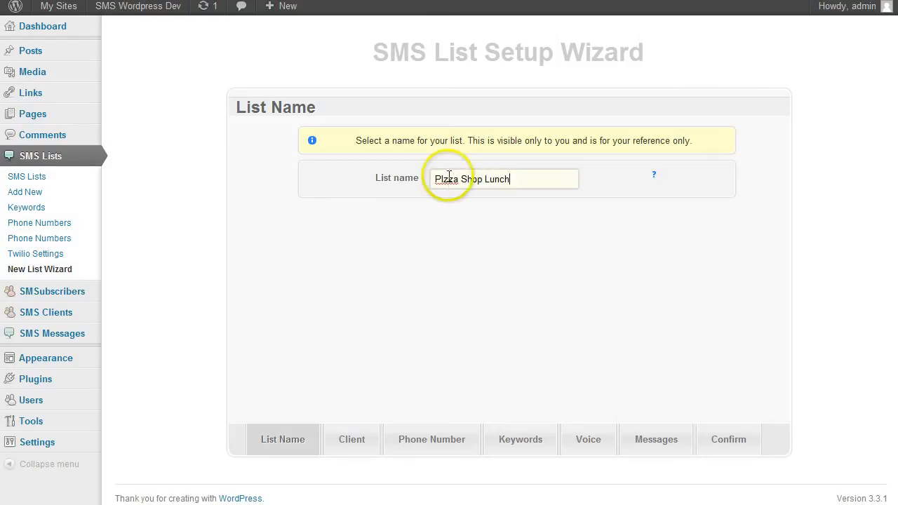
click(446, 180)
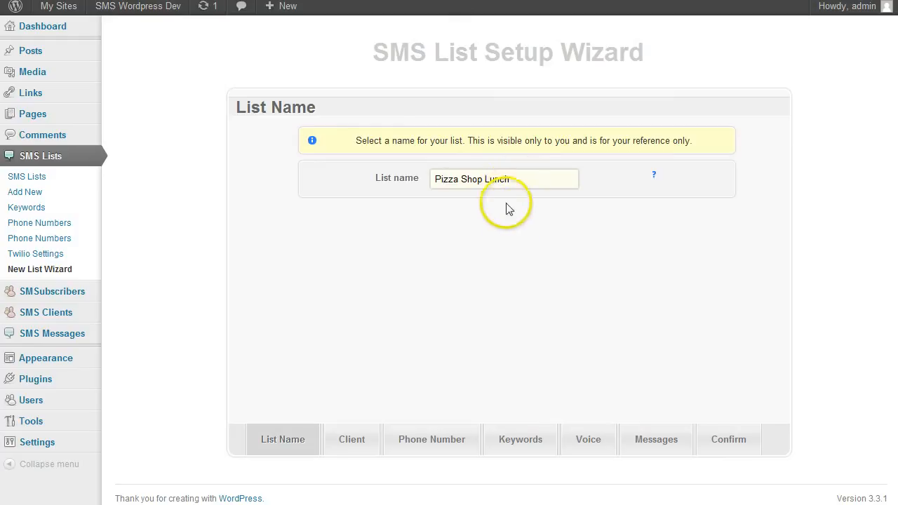
Add a new client titled "Pizza Client" to the list, with its Twilio settings creating a subaccount
click(375, 432)
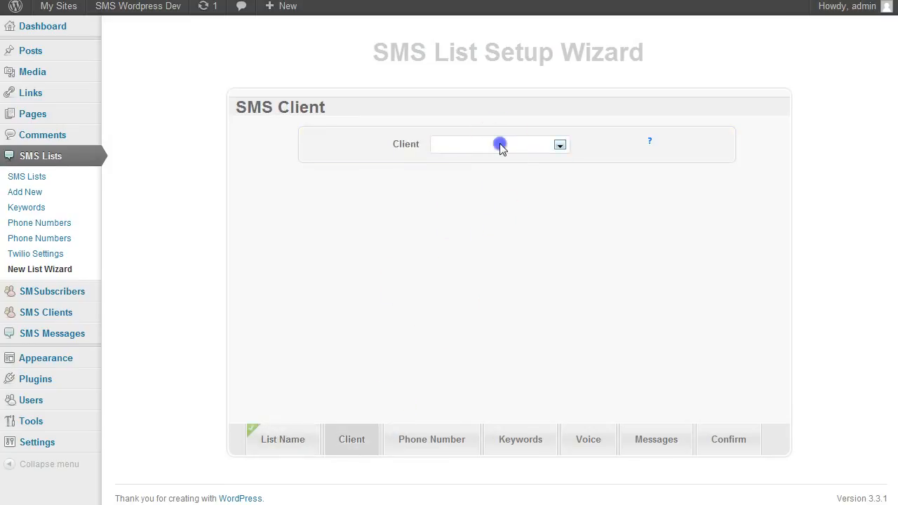
click(501, 145)
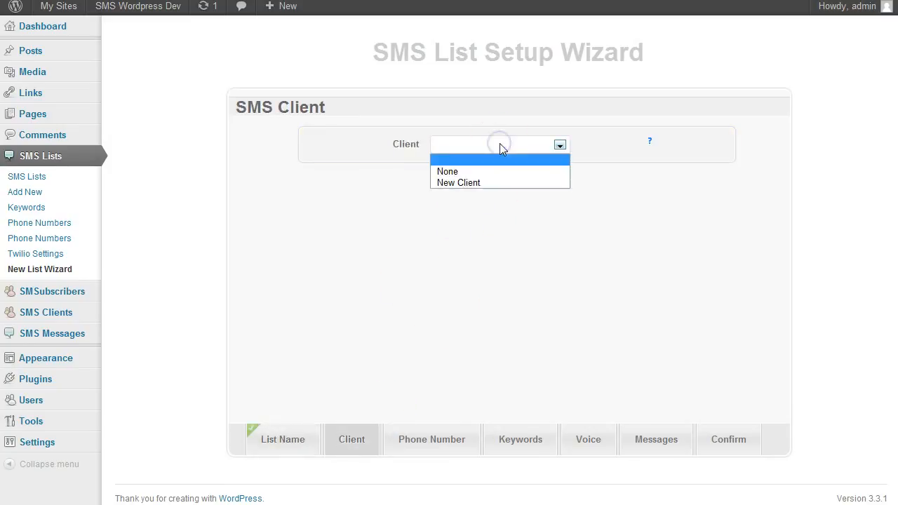
click(461, 185)
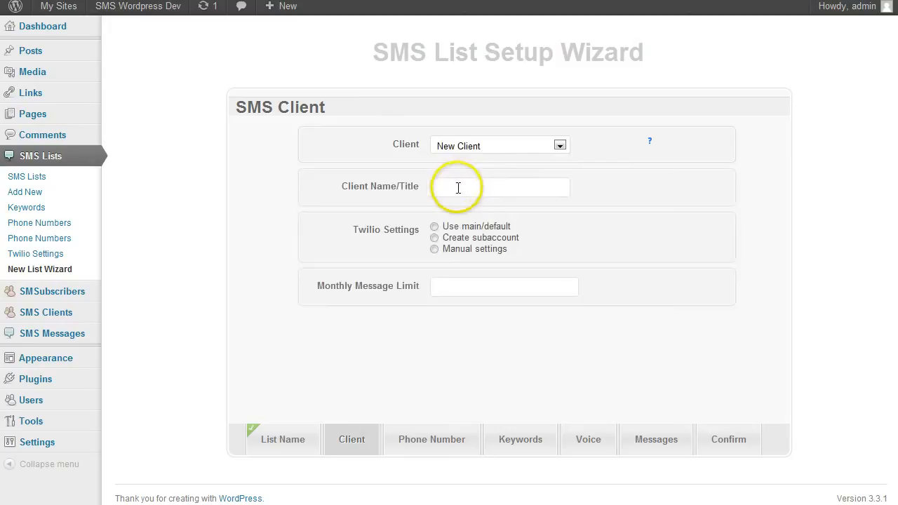
click(456, 187)
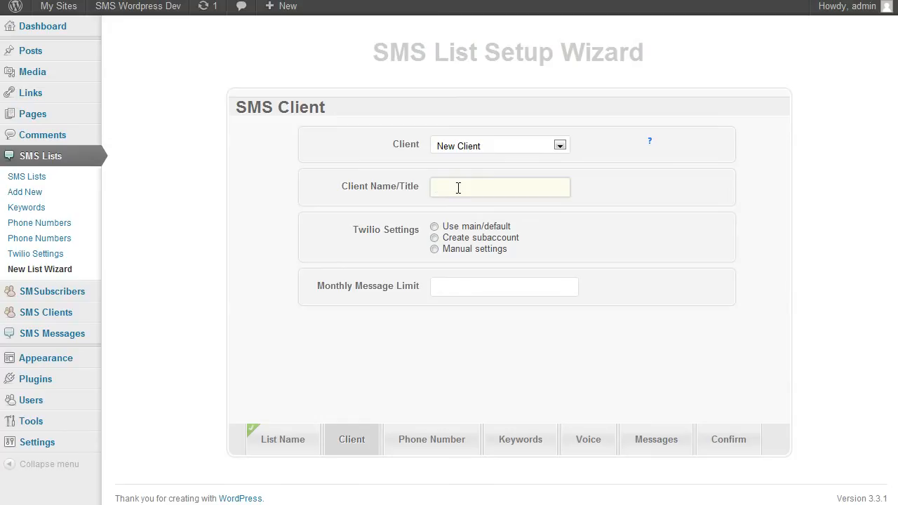
click(458, 188)
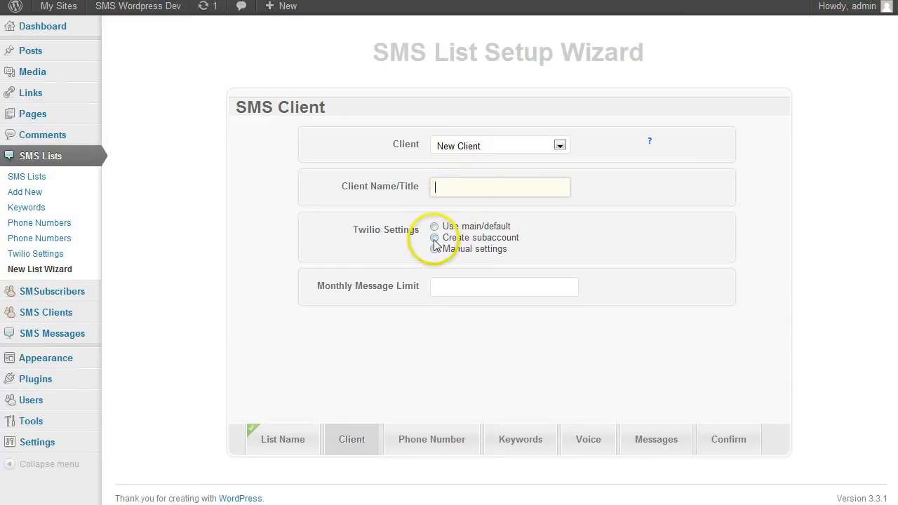
click(434, 238)
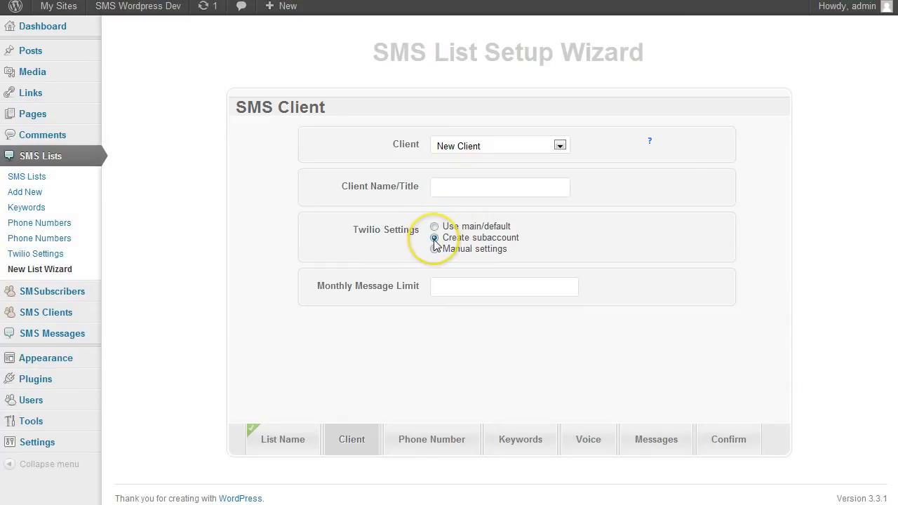
click(449, 188)
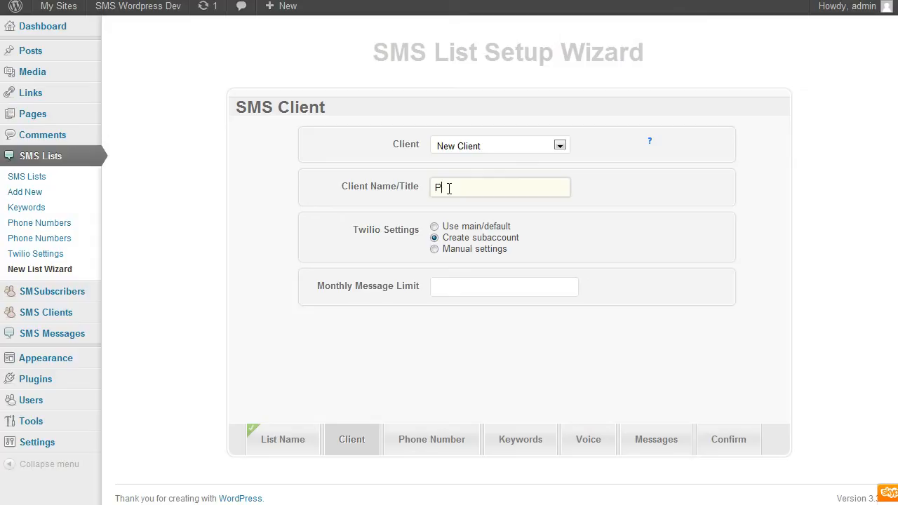
text(izza Client)
Set the client's monthly message limit to 1000 and proceed to the phone number stage
click(437, 285)
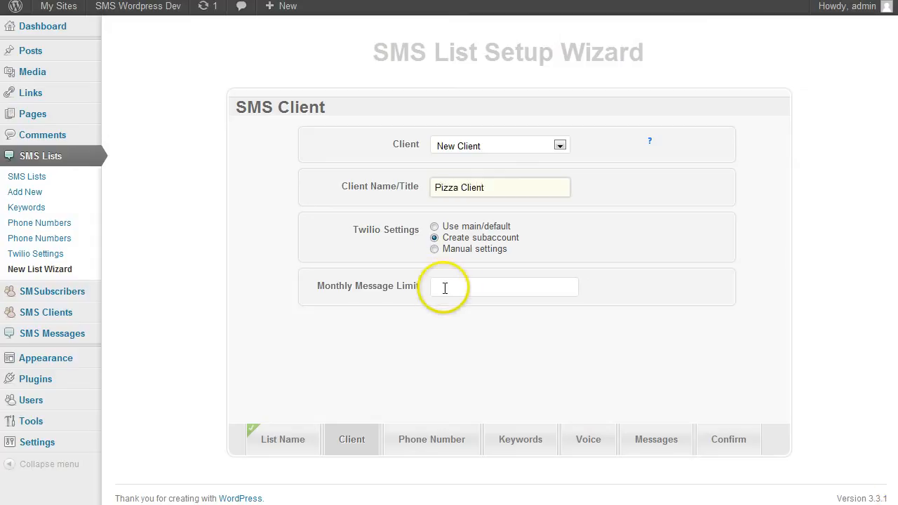
click(437, 285)
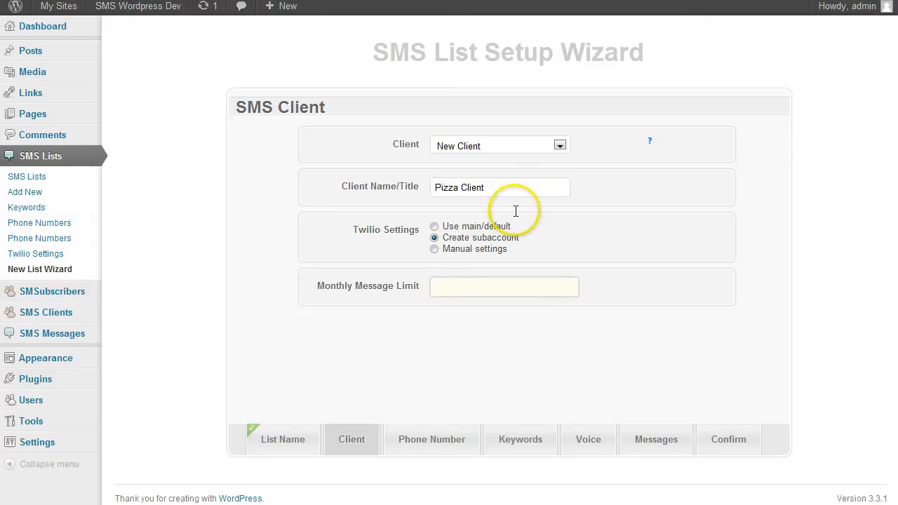
text(1000)
click(491, 381)
click(489, 287)
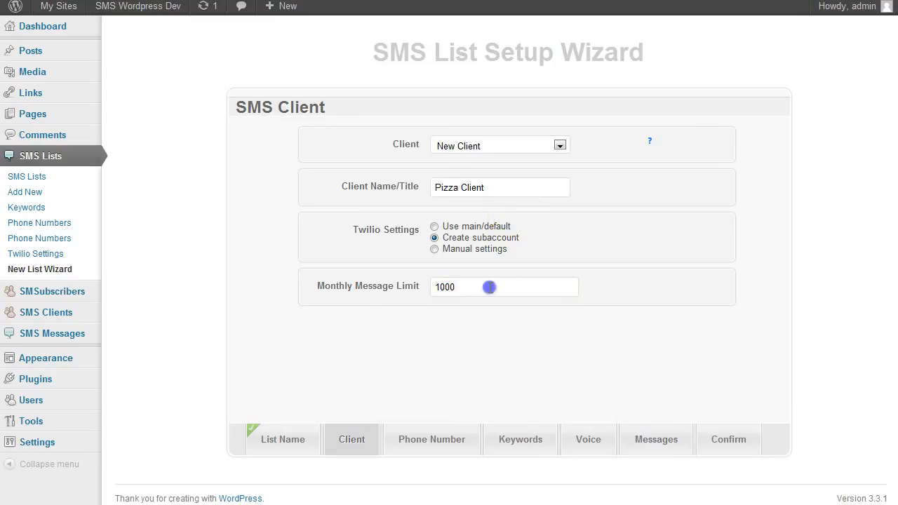
key(Return)
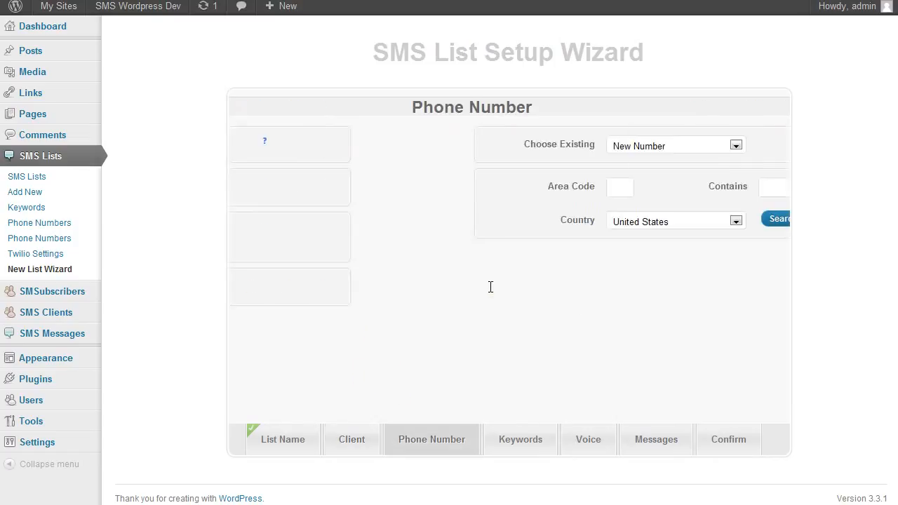
click(471, 150)
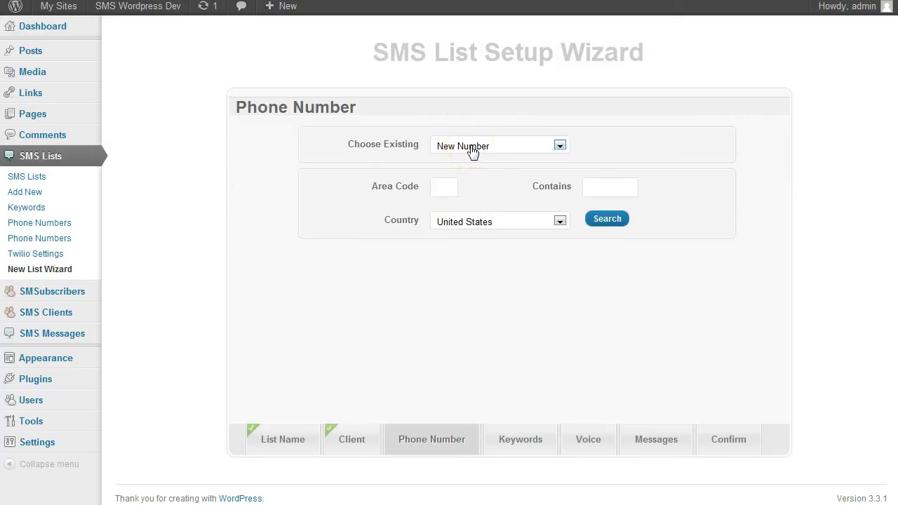
click(473, 148)
click(447, 188)
click(447, 188)
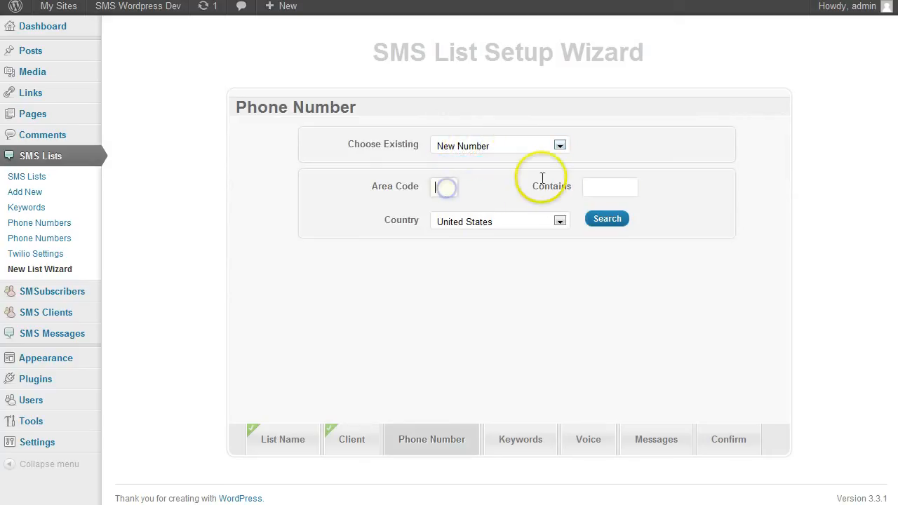
click(604, 187)
click(551, 222)
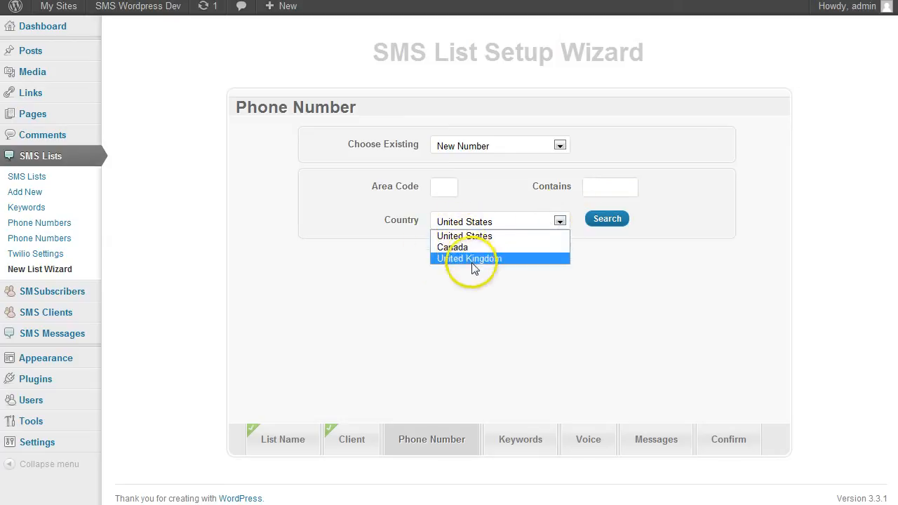
Set the area code for the new United States phone number to 719
click(440, 189)
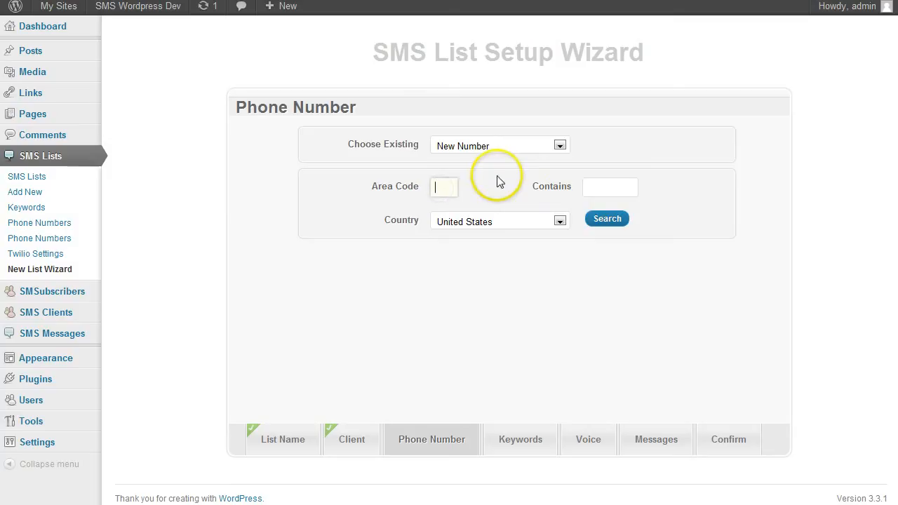
text(719)
click(624, 187)
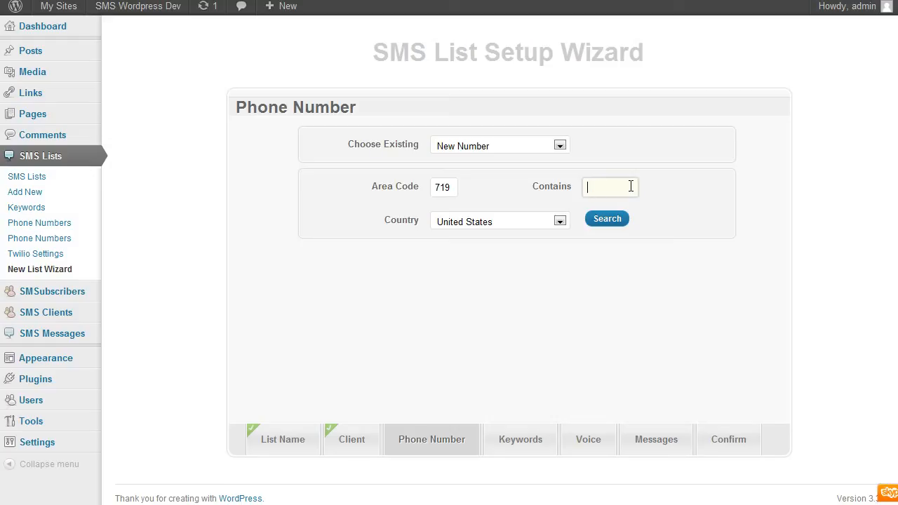
text(sms)
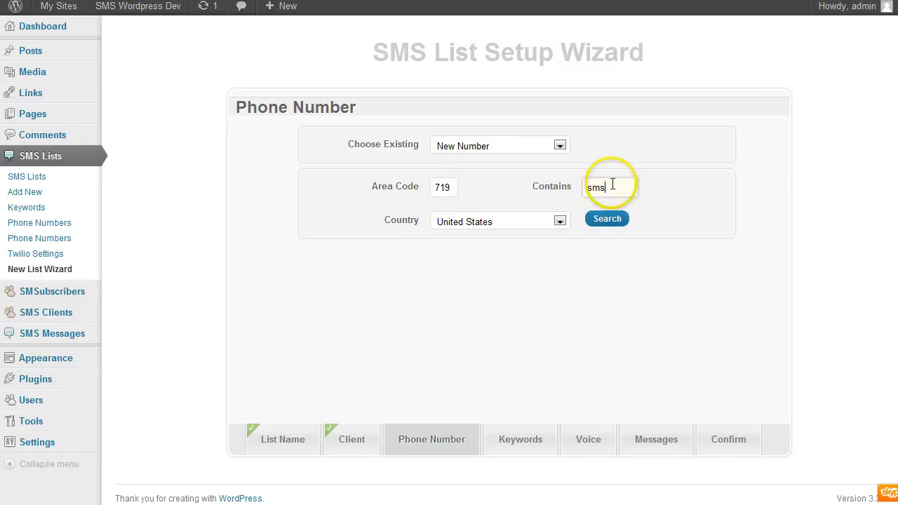
drag(609, 187, 571, 183)
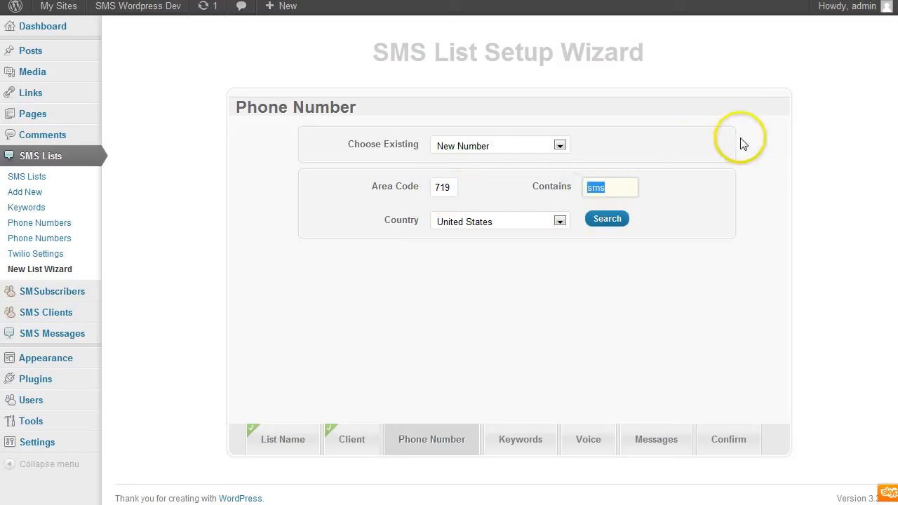
key(BackSpace)
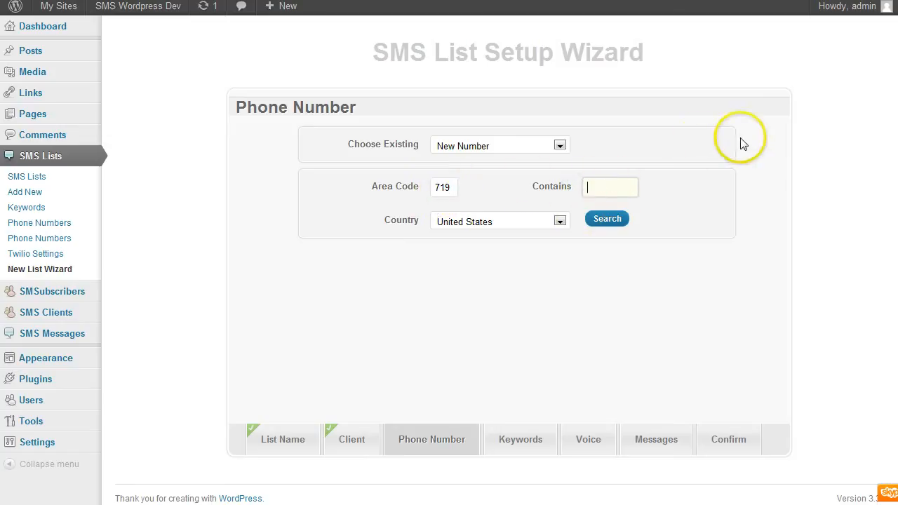
Search the available numbers in area code 719, narrow them to those containing 428, and select the first one listed
click(623, 222)
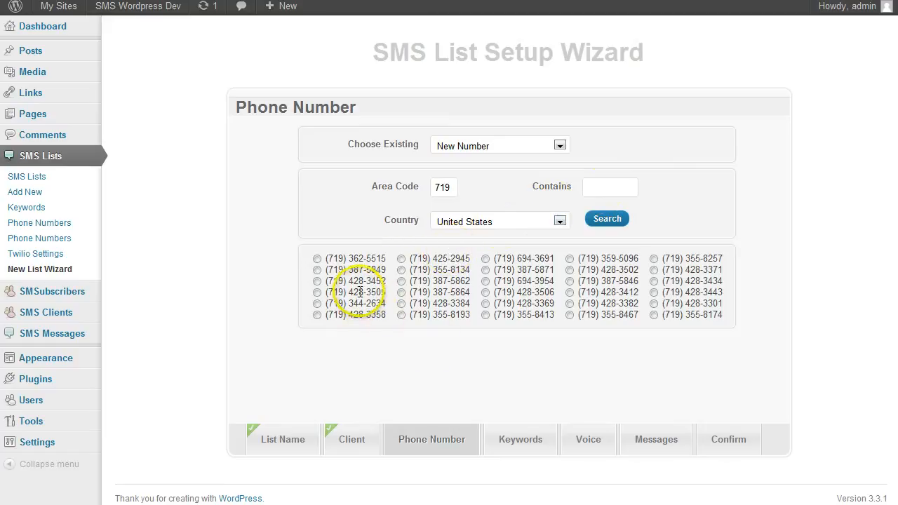
click(602, 188)
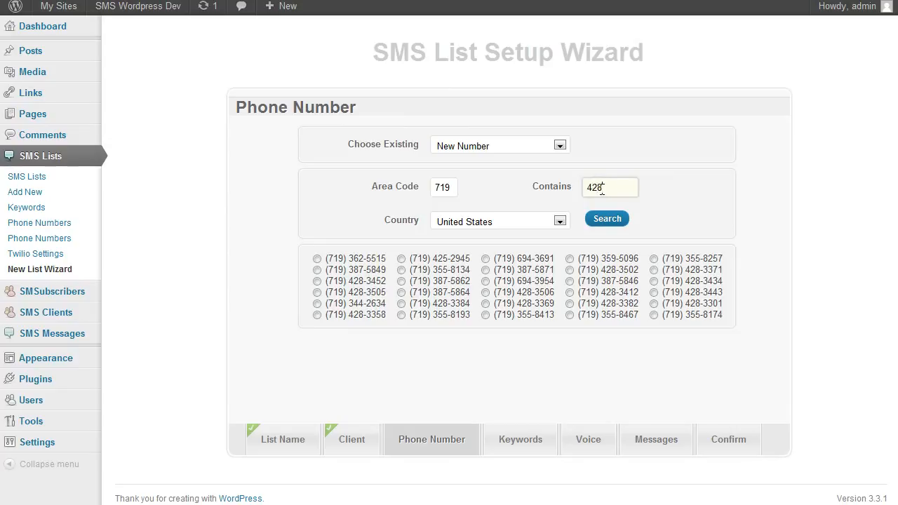
click(603, 222)
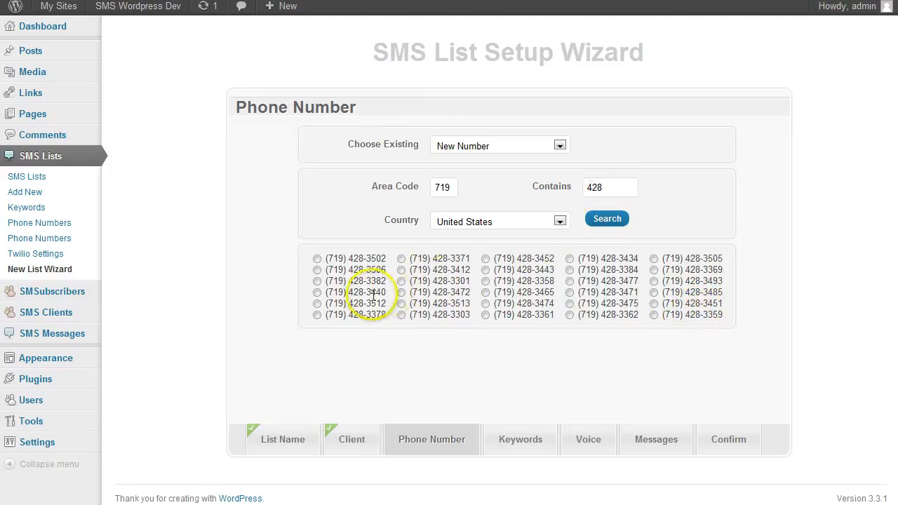
click(318, 259)
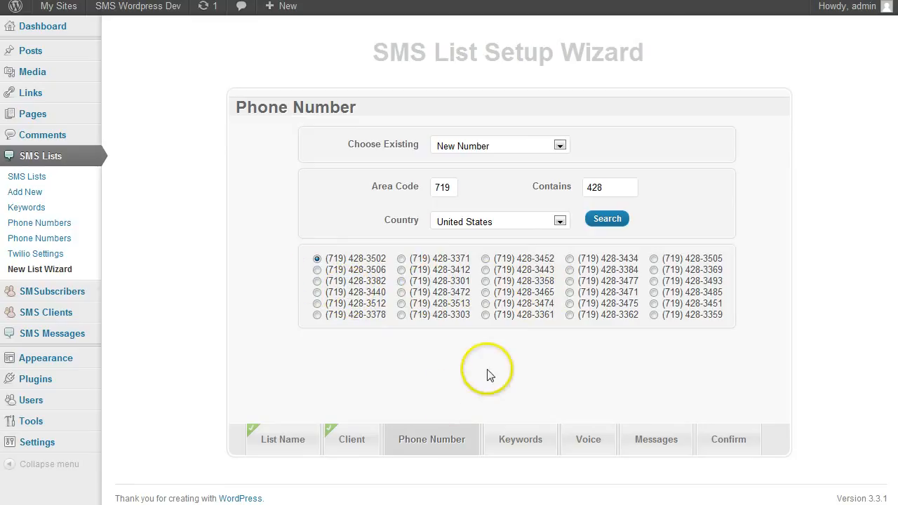
Set the list's subscription keywords to "pizza lunch"
click(522, 441)
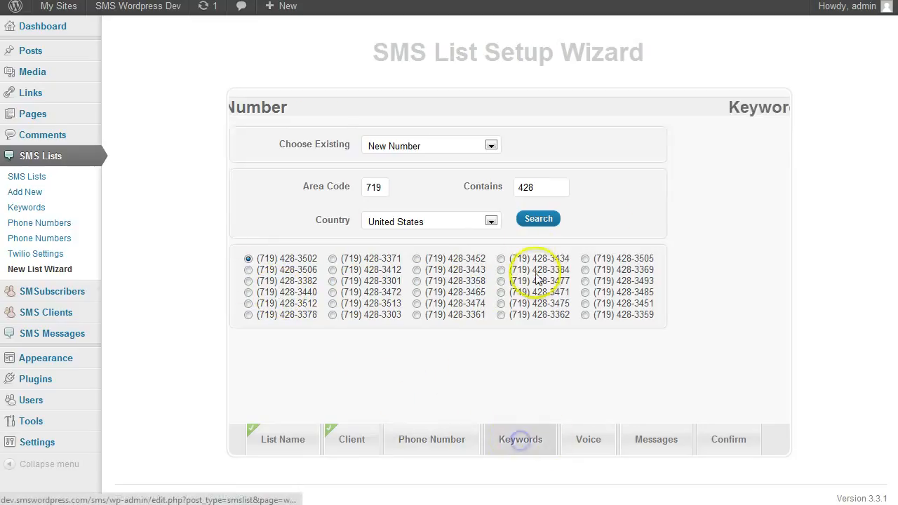
click(491, 204)
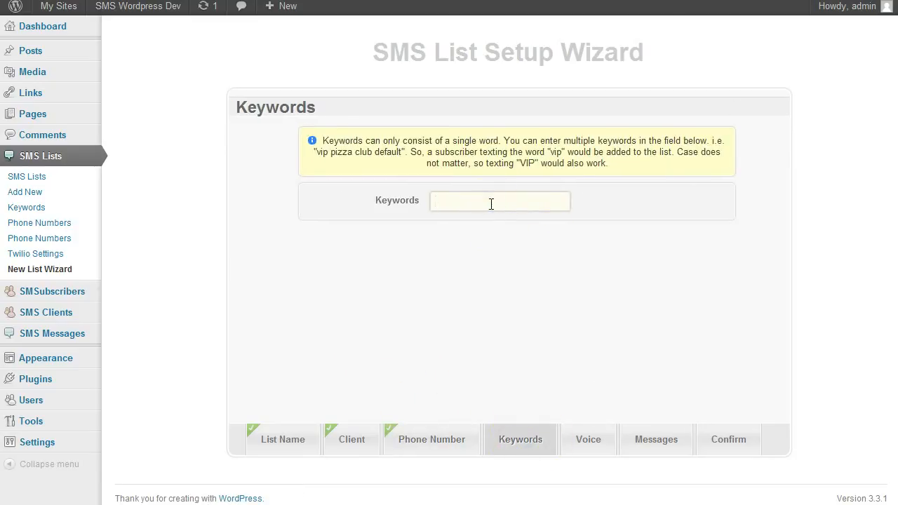
text(pizza)
text(lunch)
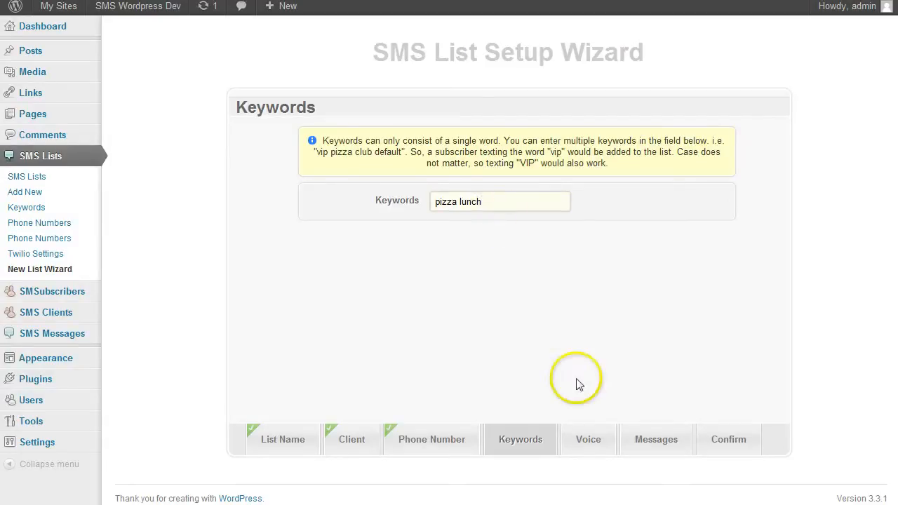
Proceed to the voice stage and set the text-to-speech greeting to "Welcome to our VIP pizza club."
click(587, 442)
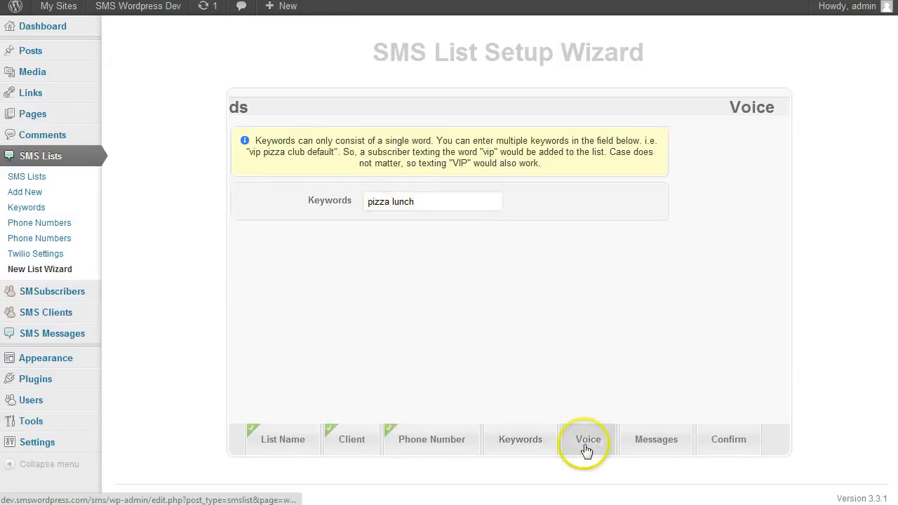
click(451, 190)
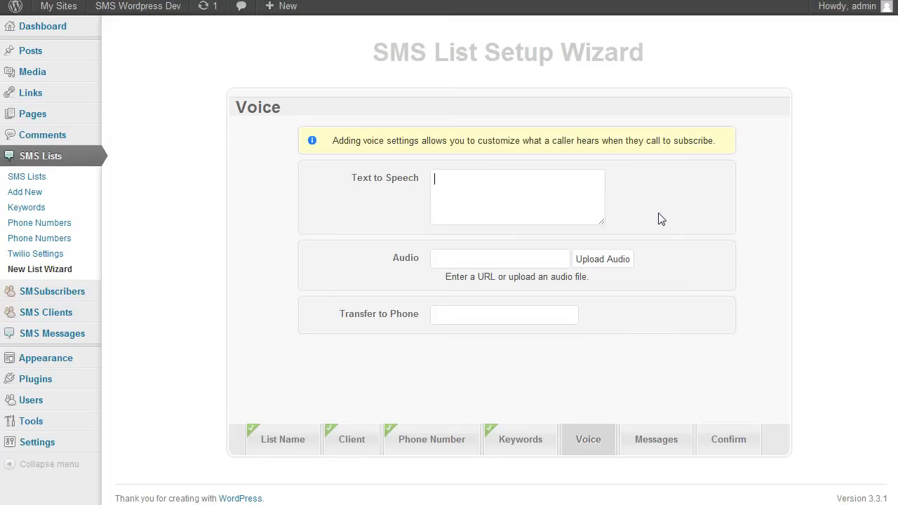
click(522, 442)
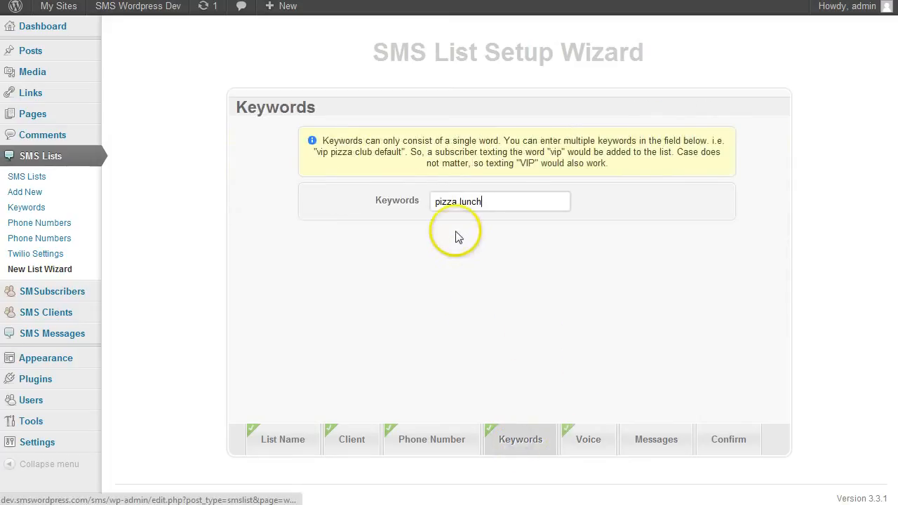
click(588, 441)
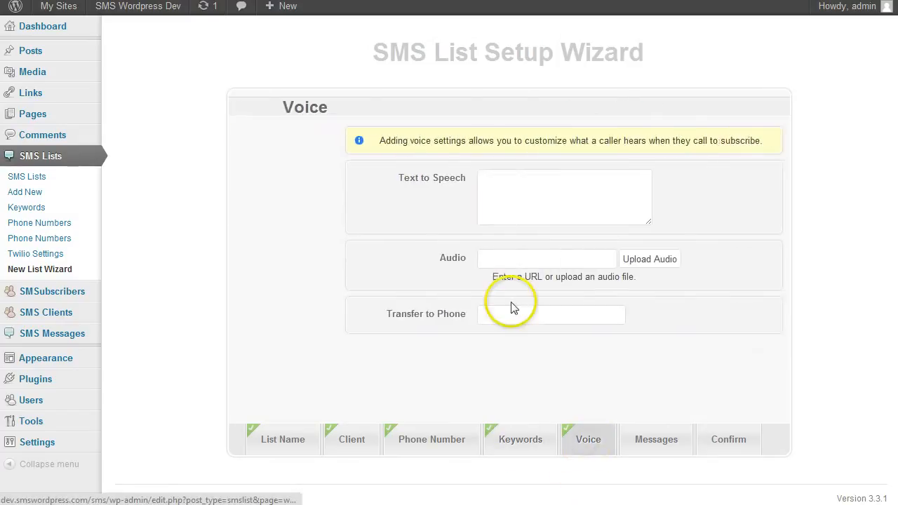
click(453, 188)
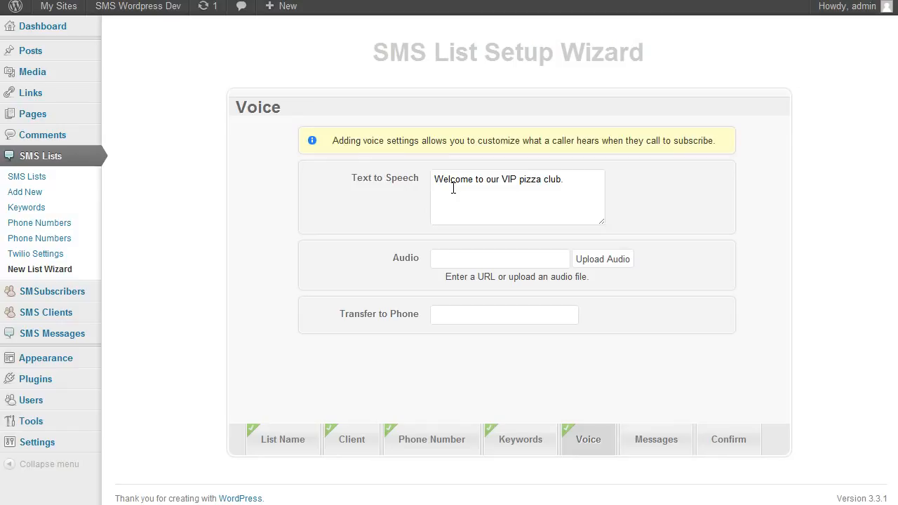
click(581, 185)
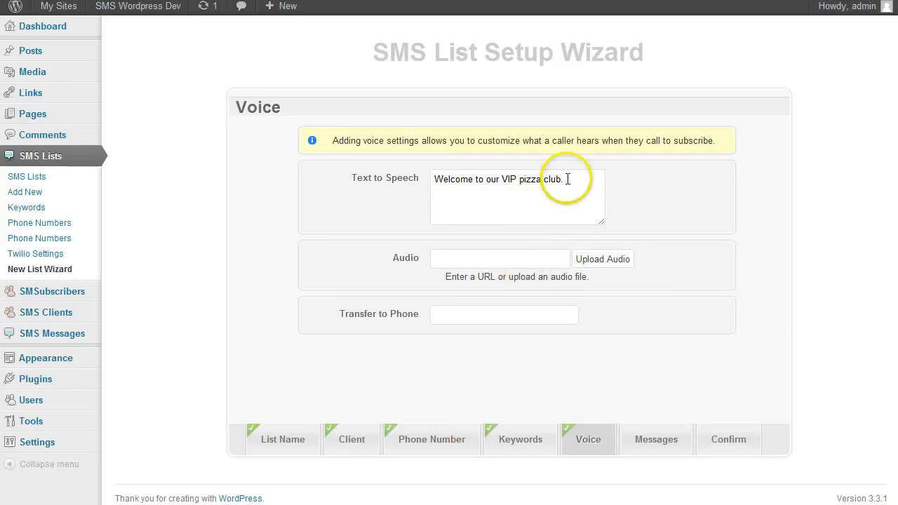
Enter the call-transfer phone number and add "Press 1 to place an order." to the end of the text-to-speech greeting
click(489, 315)
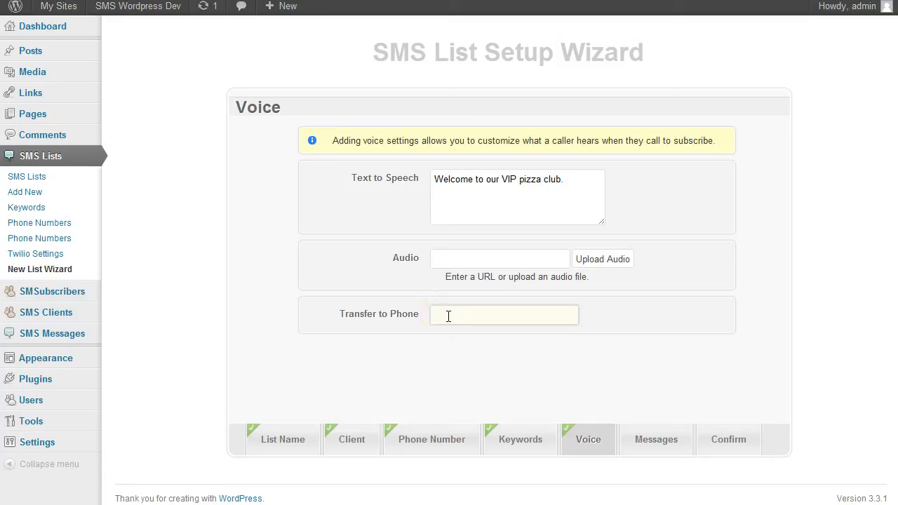
text(7195551212)
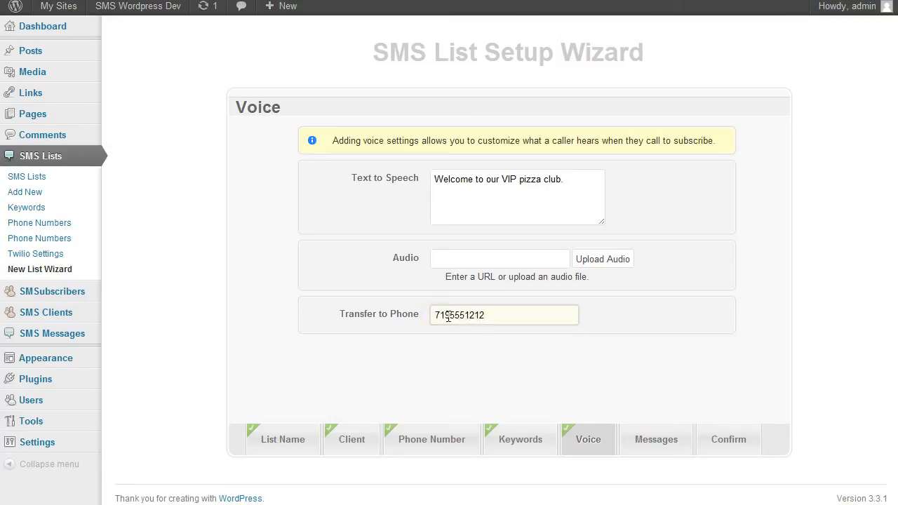
click(477, 382)
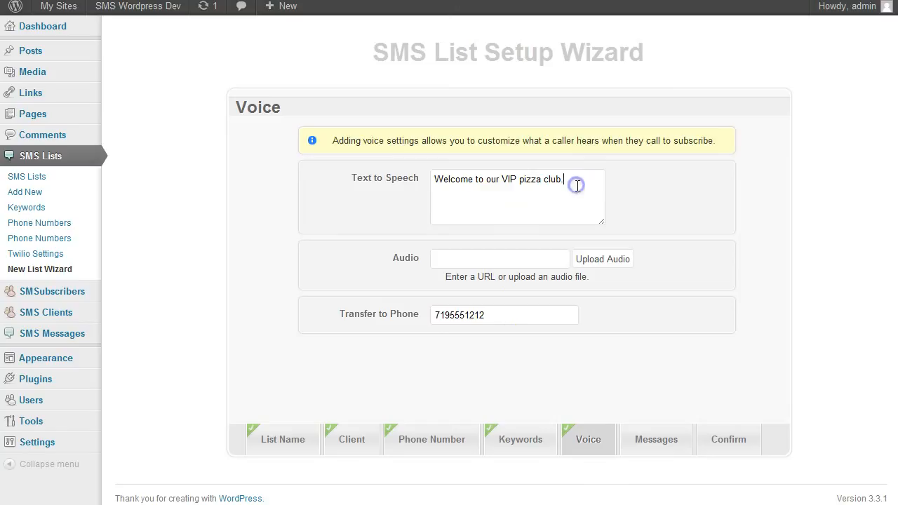
text(pizza club. Press 1 to place an order.)
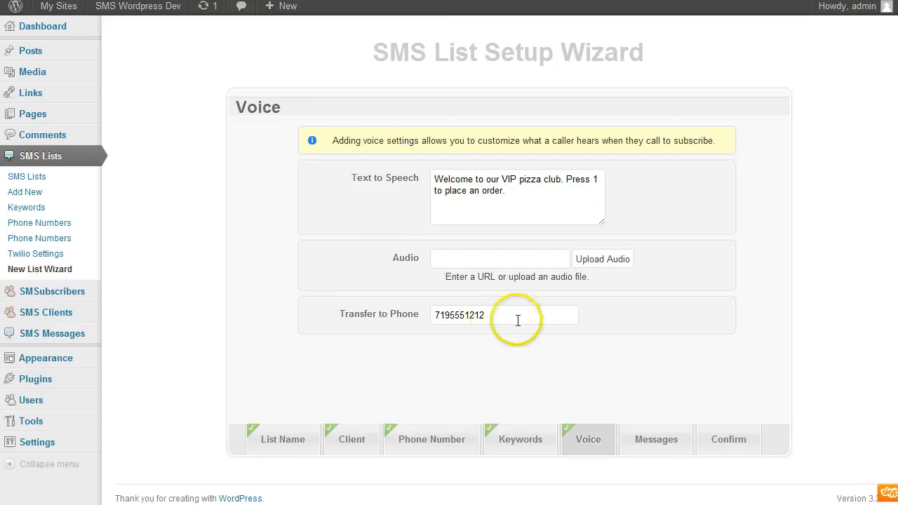
Write the four VIP pizza club replies, giving new subscribers a BOGO pizza deal with "Expires: [[date:3]]" and telling unsubscribers to return by replying PIZZA
click(663, 449)
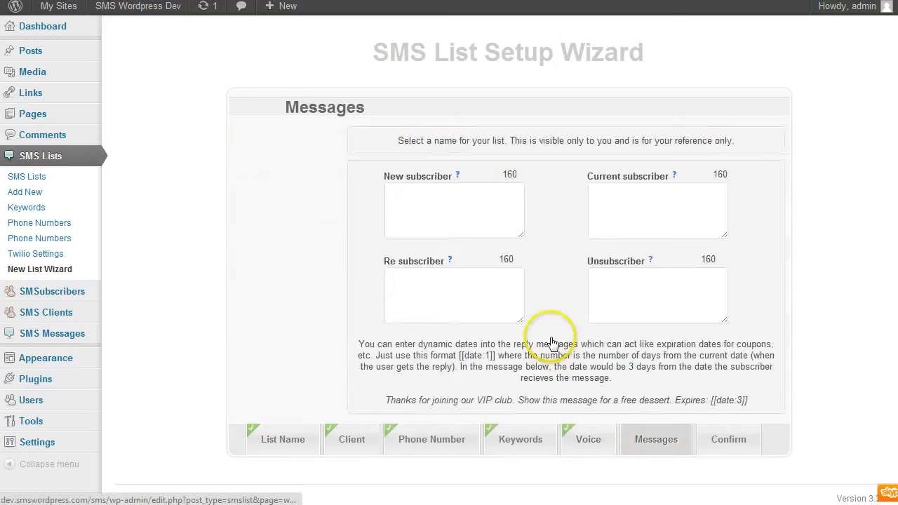
click(418, 195)
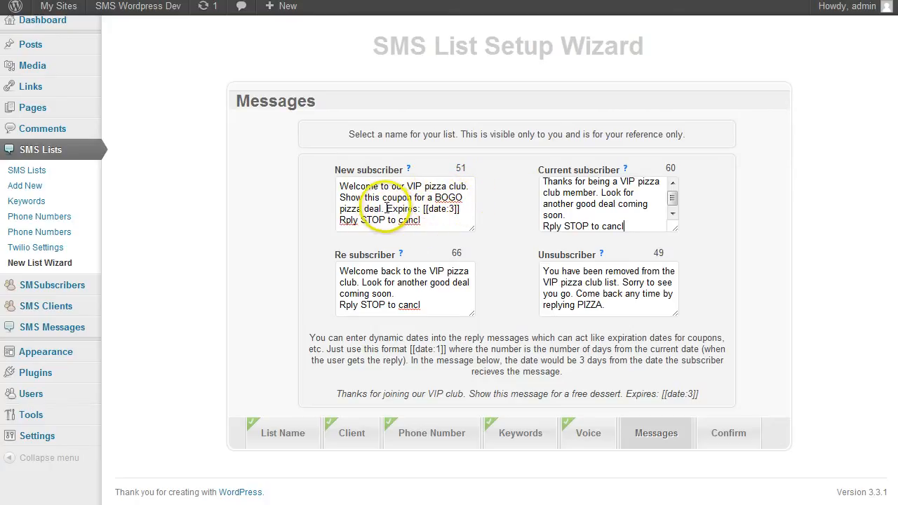
Examine the expiry wording and the [[date:3]] dynamic date placeholder in the new subscriber reply
double_click(438, 208)
drag(440, 208, 462, 208)
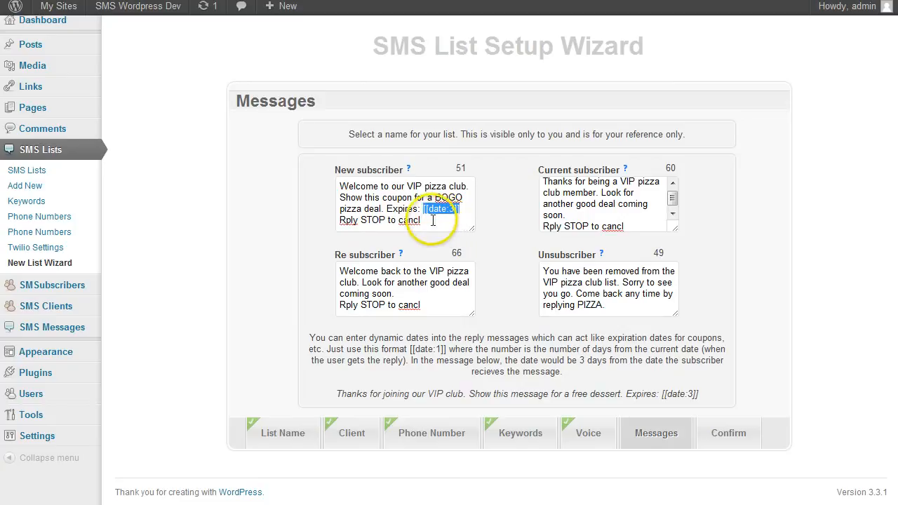
click(386, 208)
double_click(389, 208)
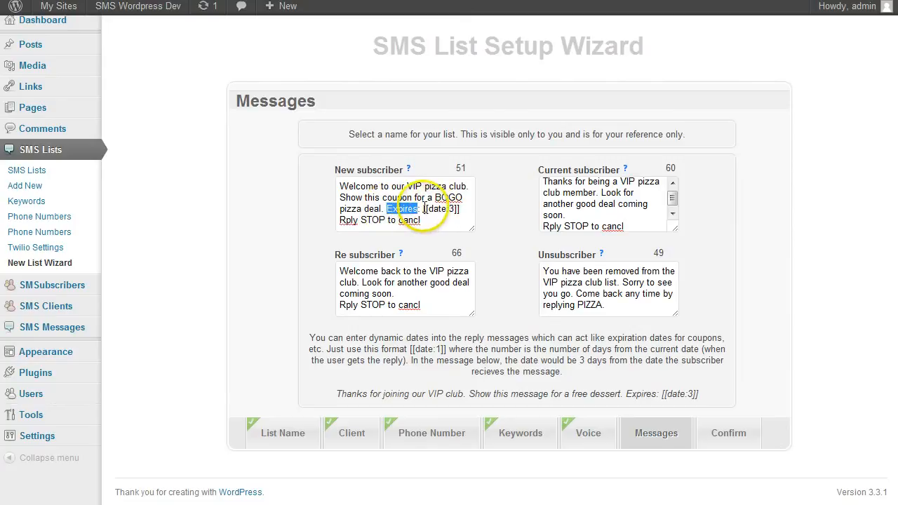
drag(423, 207, 453, 207)
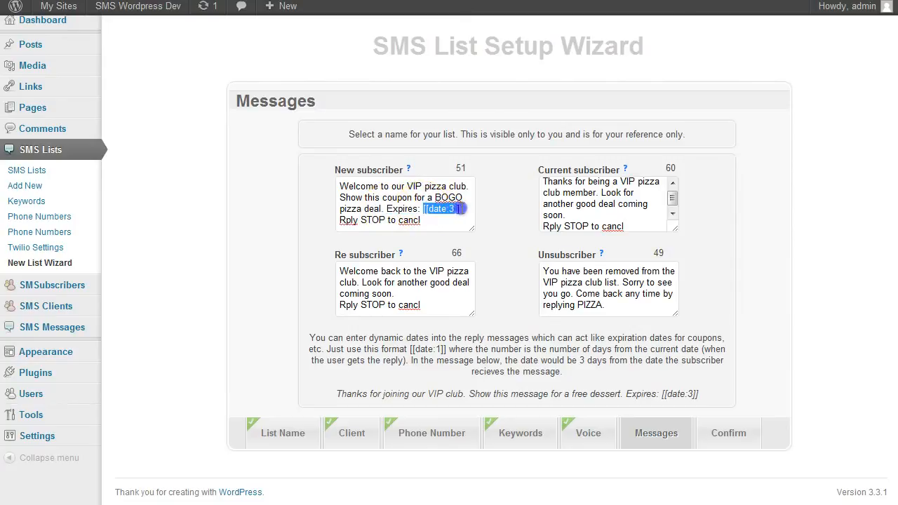
click(449, 208)
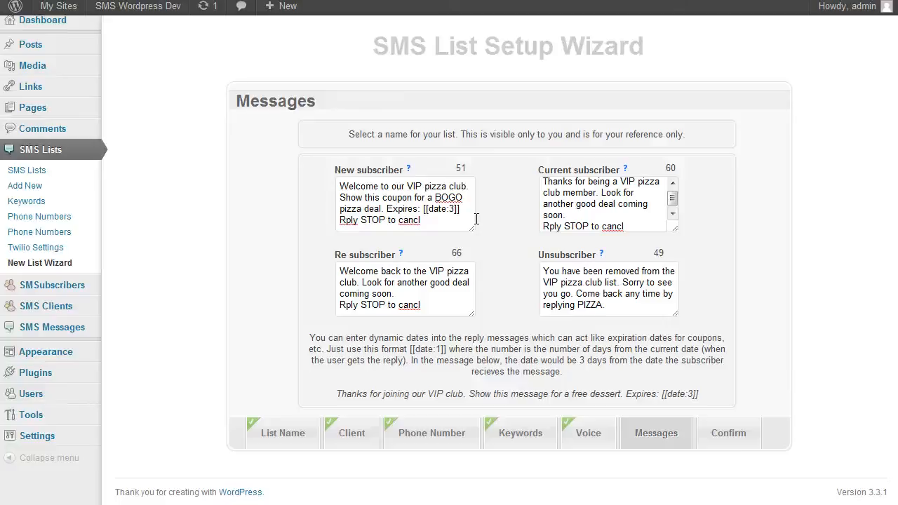
Review the current subscriber and re-subscriber replies and compare them with the new subscriber message
click(546, 185)
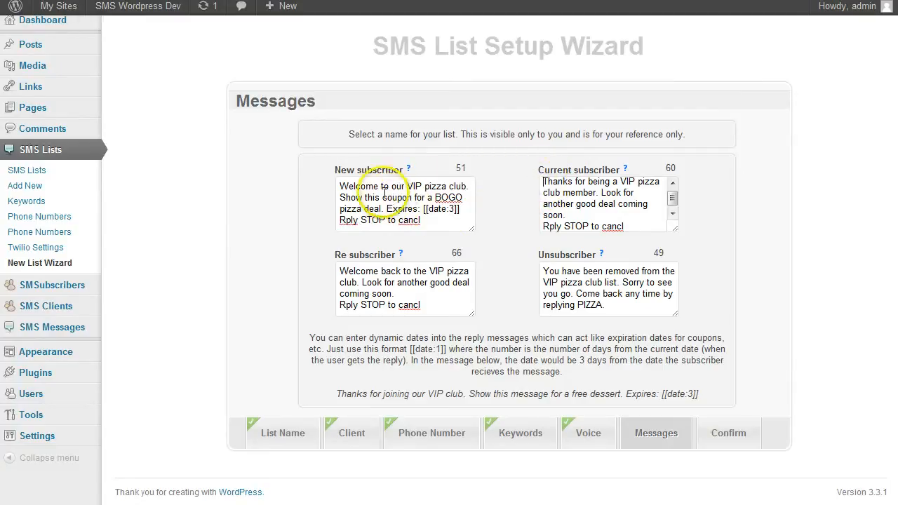
drag(375, 188, 412, 221)
click(576, 212)
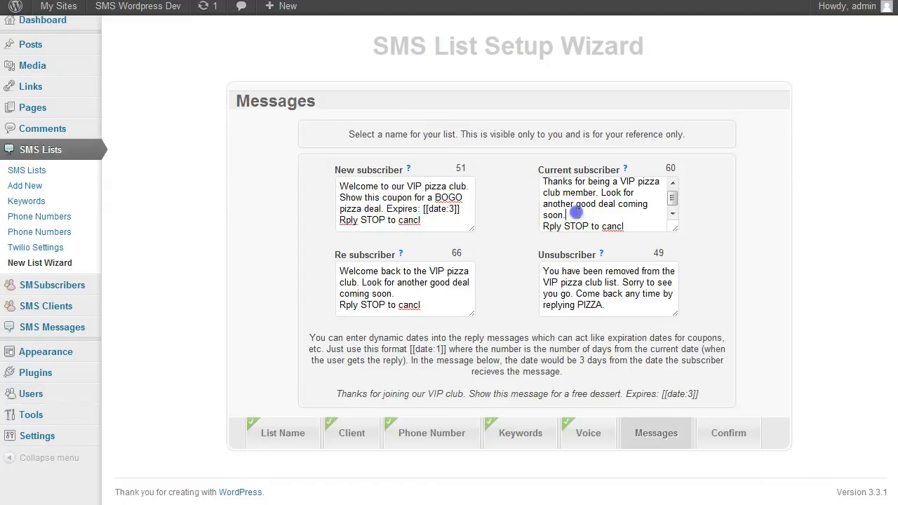
drag(543, 183, 630, 223)
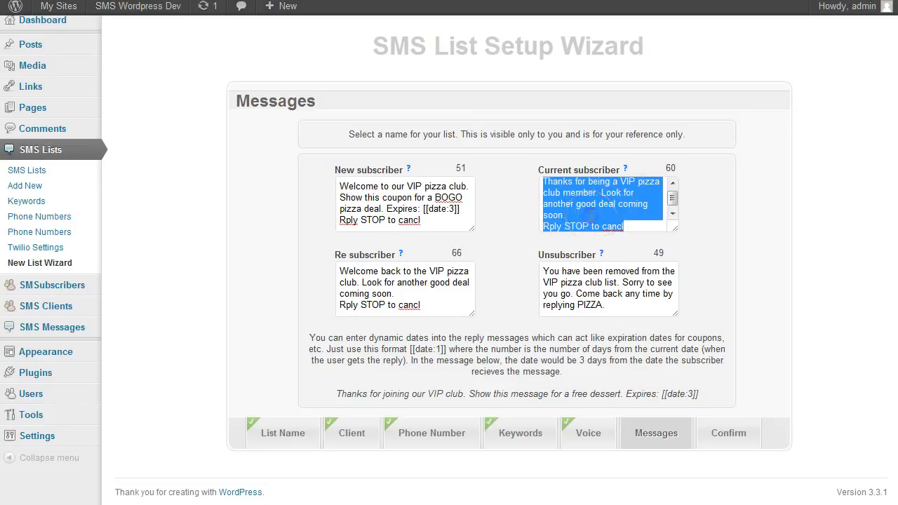
click(579, 215)
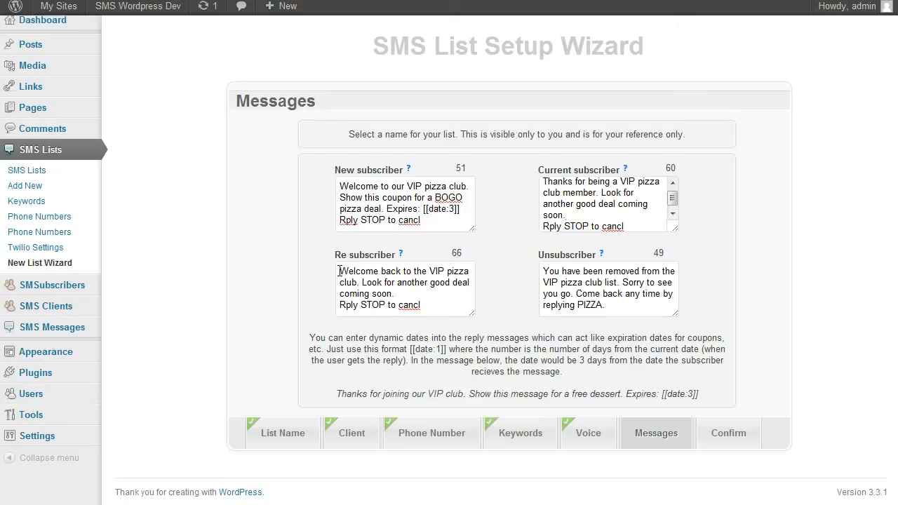
drag(340, 271, 436, 306)
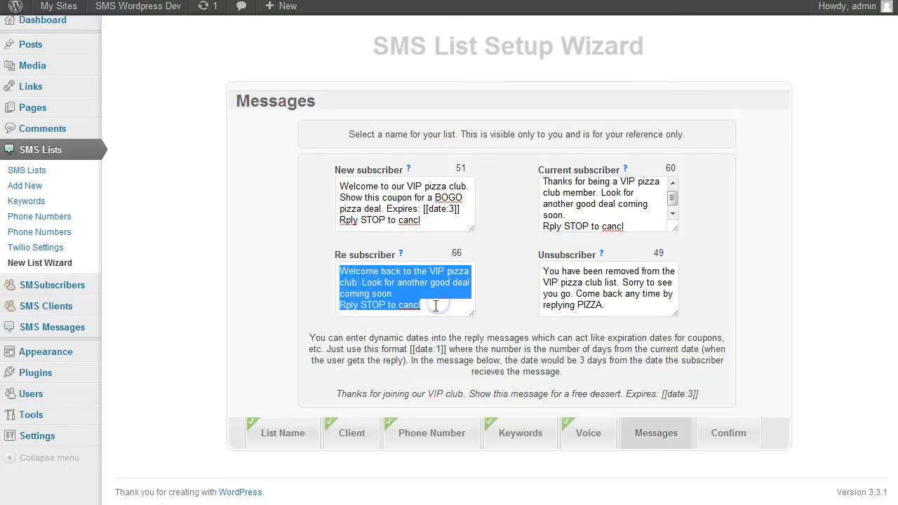
click(436, 306)
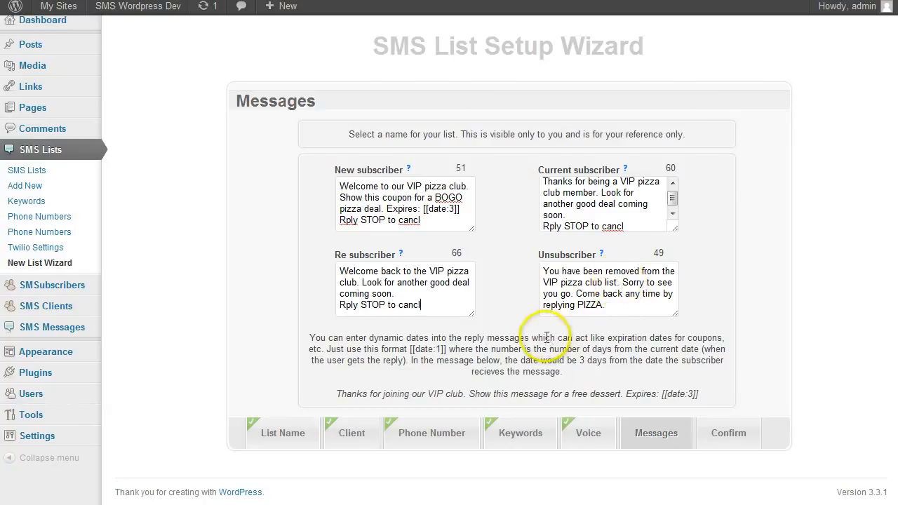
Proceed to the confirmation stage and create the Pizza Shop Lunch list
click(732, 437)
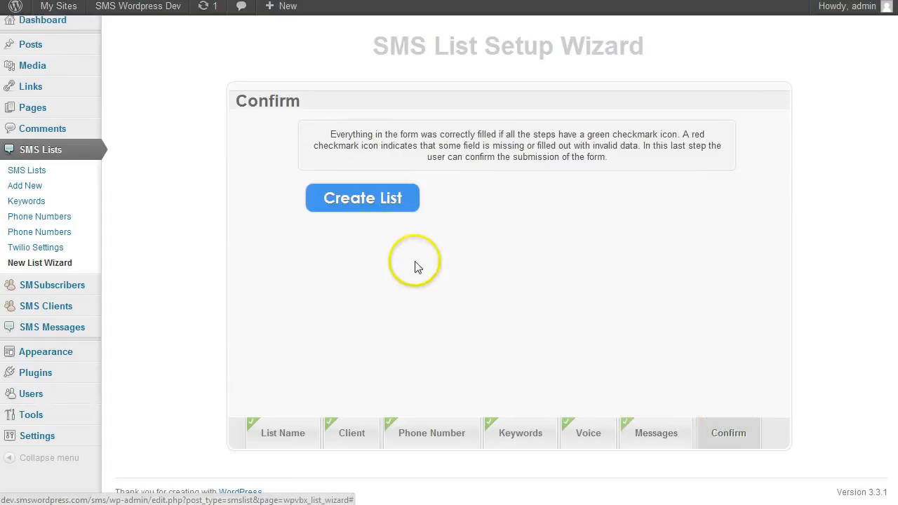
click(378, 203)
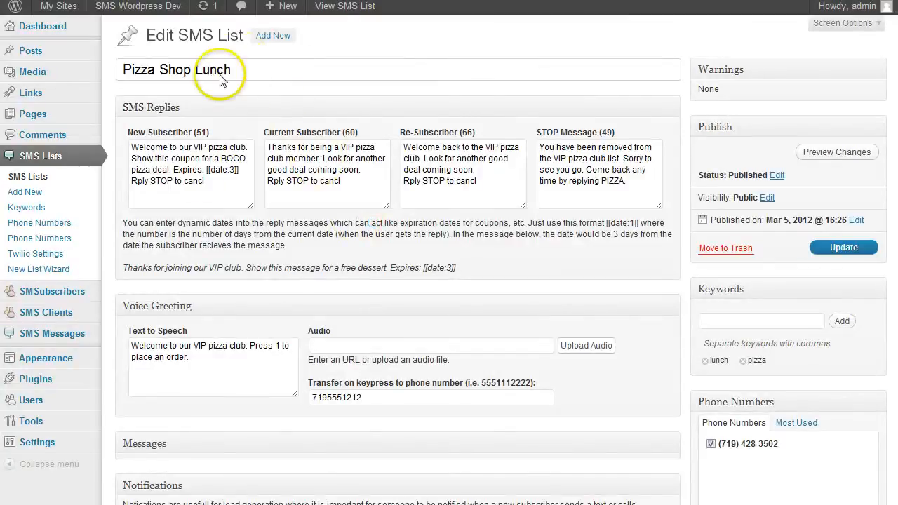
Review the new list's replies, voice greeting, keywords, phone number, warnings, notifications, web form, allowed users and assigned client
scroll(533, 200, down, 3)
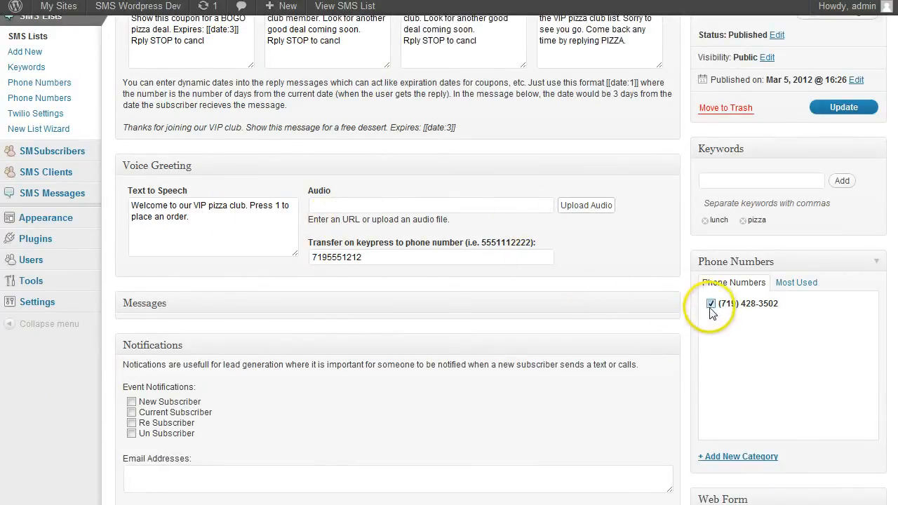
scroll(550, 365, up, 3)
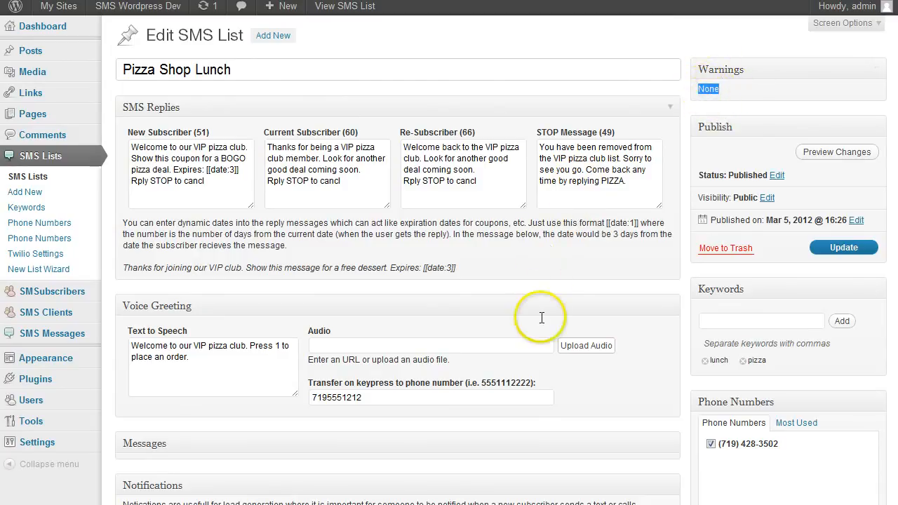
scroll(543, 323, down, 2)
scroll(543, 323, down, 3)
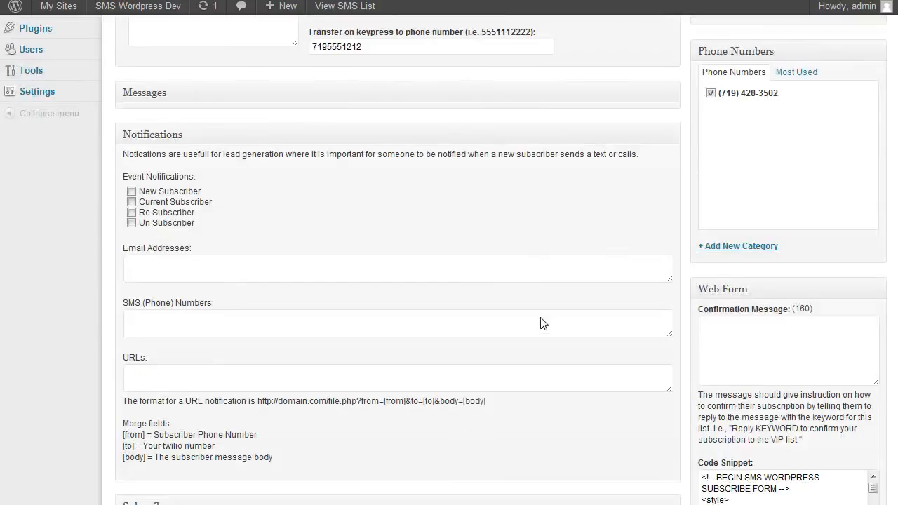
scroll(501, 320, down, 1)
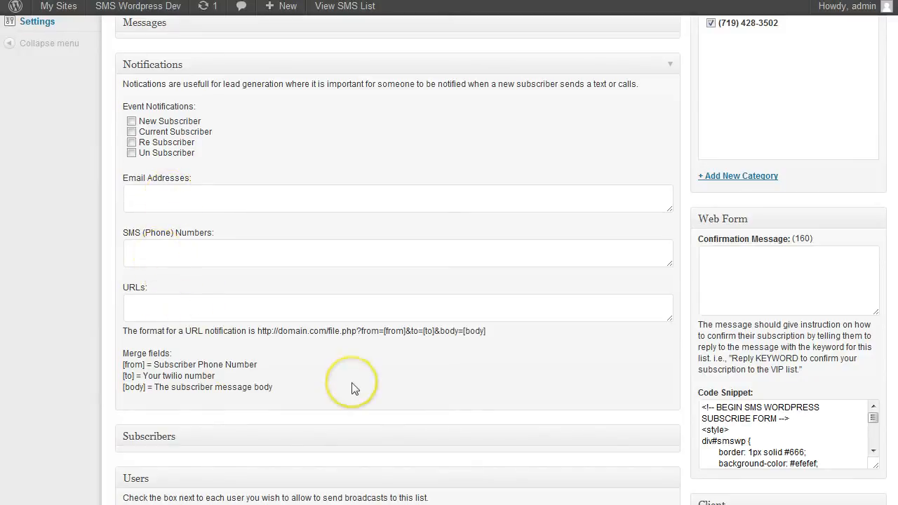
scroll(352, 387, down, 2)
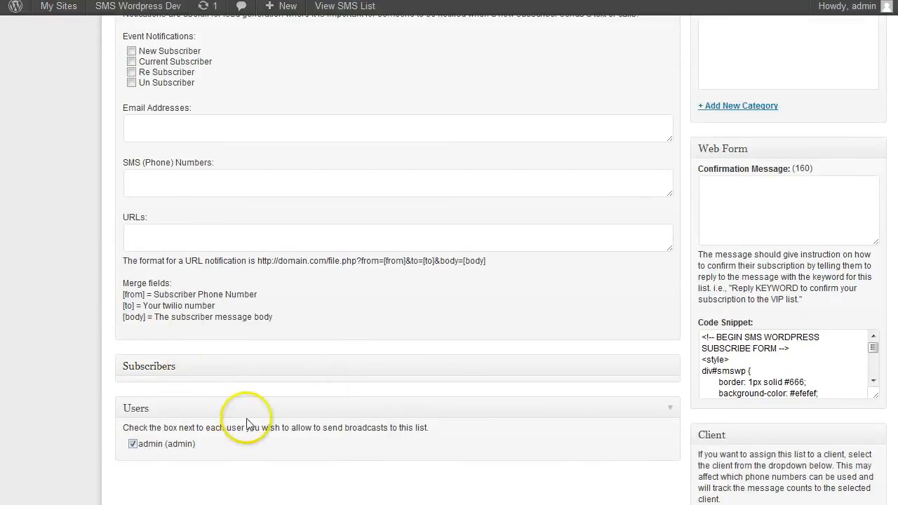
scroll(246, 424, down, 2)
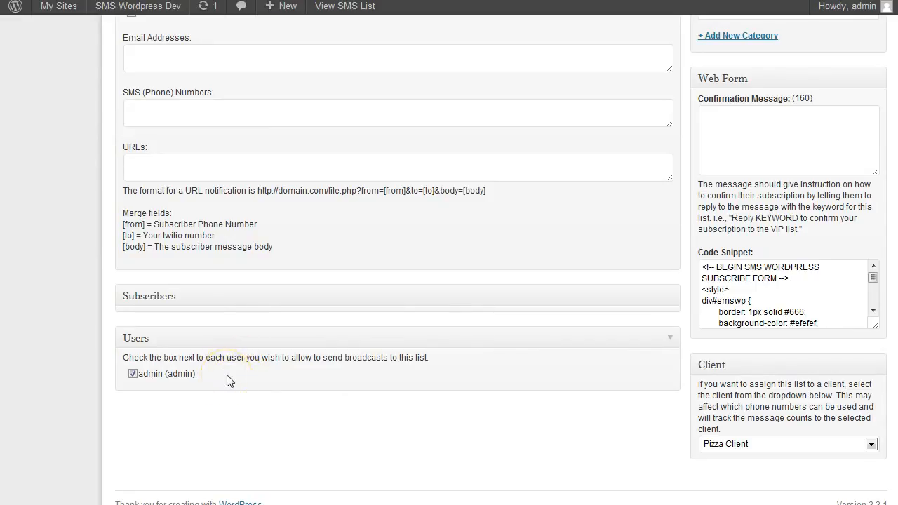
scroll(226, 381, up, 8)
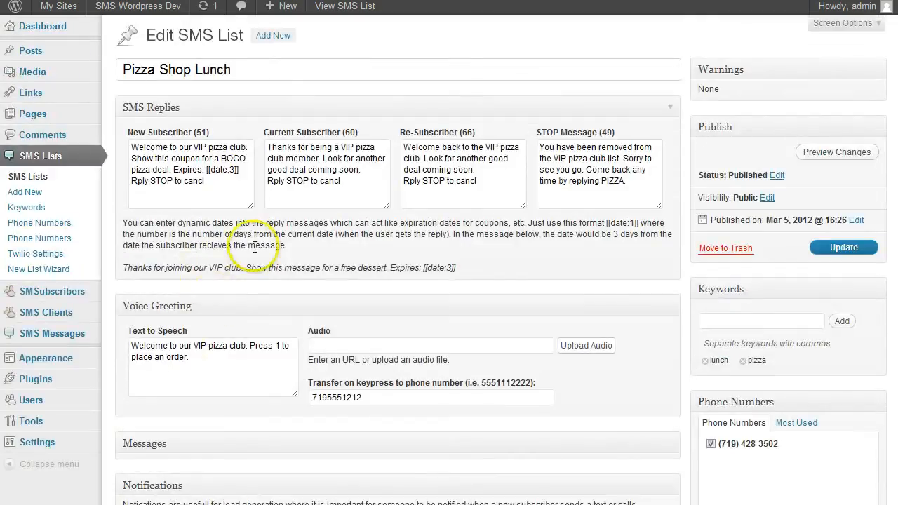
Open the overview of SMS clients, leaving the list editor without saving changes
mouse_move(49, 293)
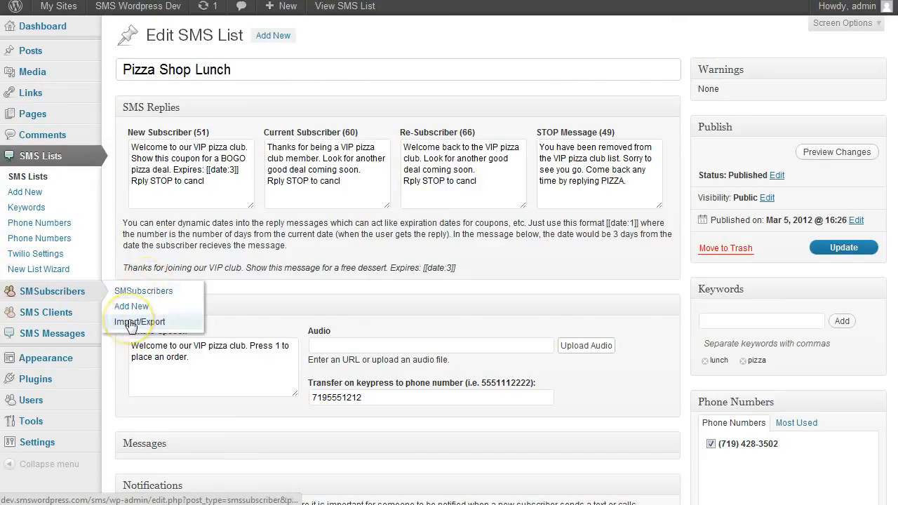
mouse_move(59, 320)
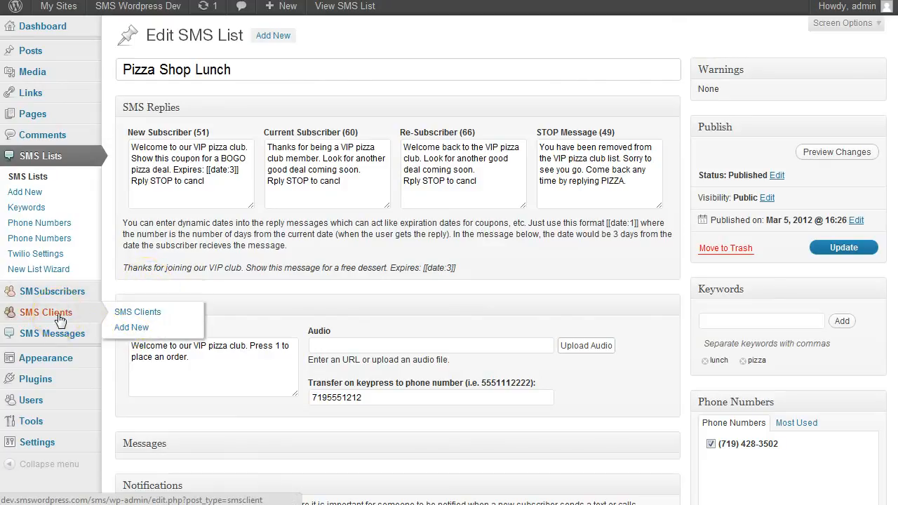
click(60, 319)
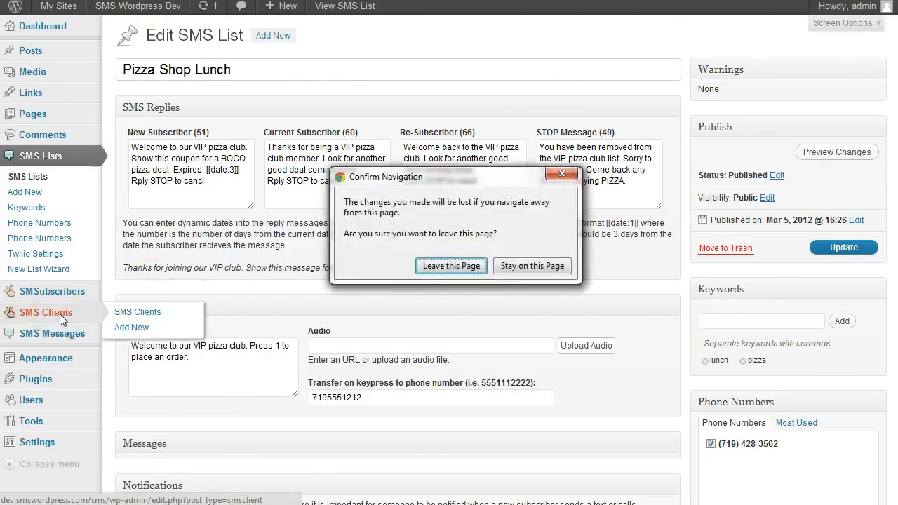
click(451, 266)
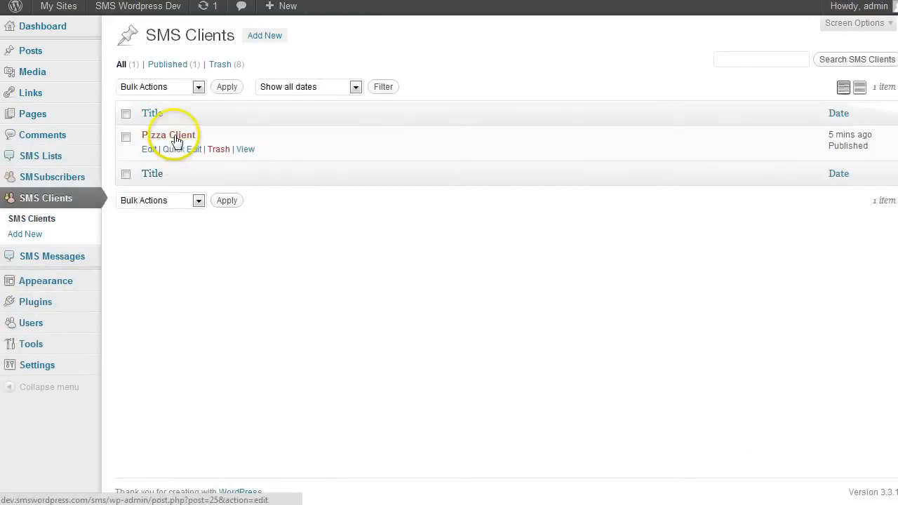
Open the Pizza Client record and review its Twilio account, phone number, message stats and monthly SMS limit
click(176, 140)
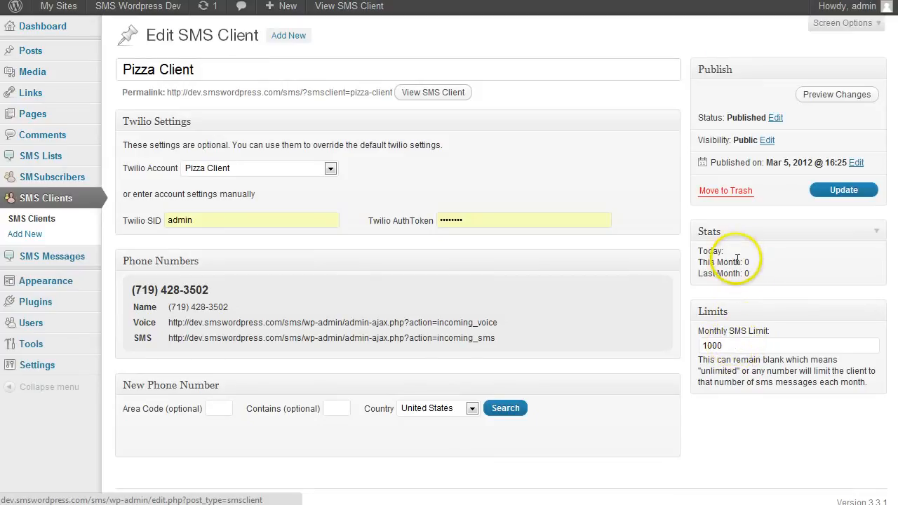
mouse_move(198, 324)
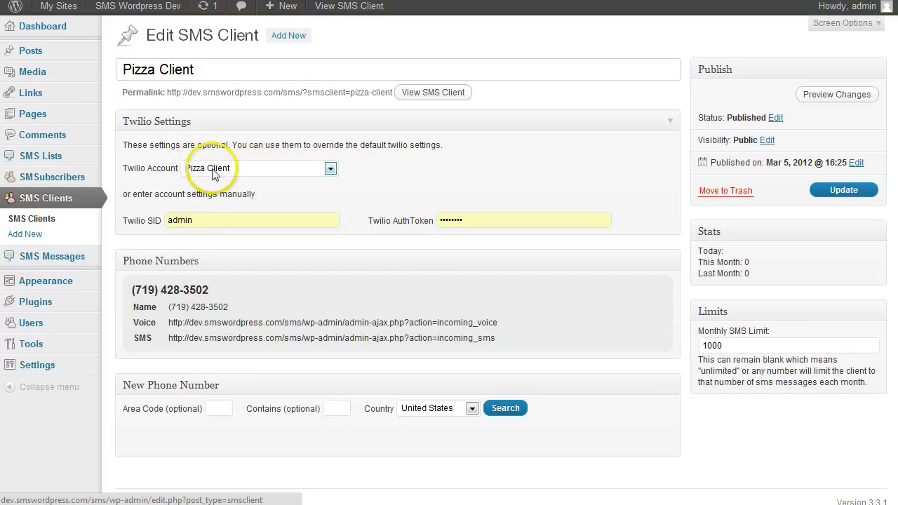
Open the Twilio settings from the SMS Lists section and look through the Twilio subaccounts
mouse_move(43, 181)
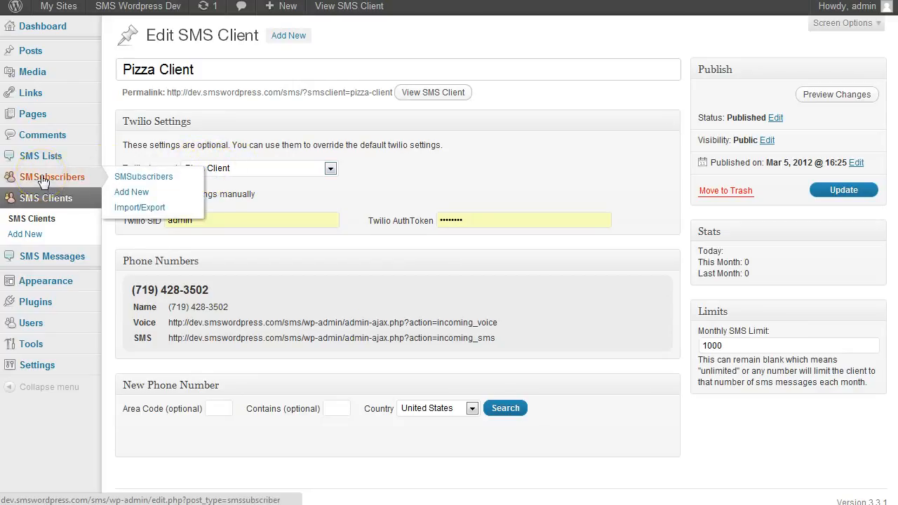
mouse_move(50, 160)
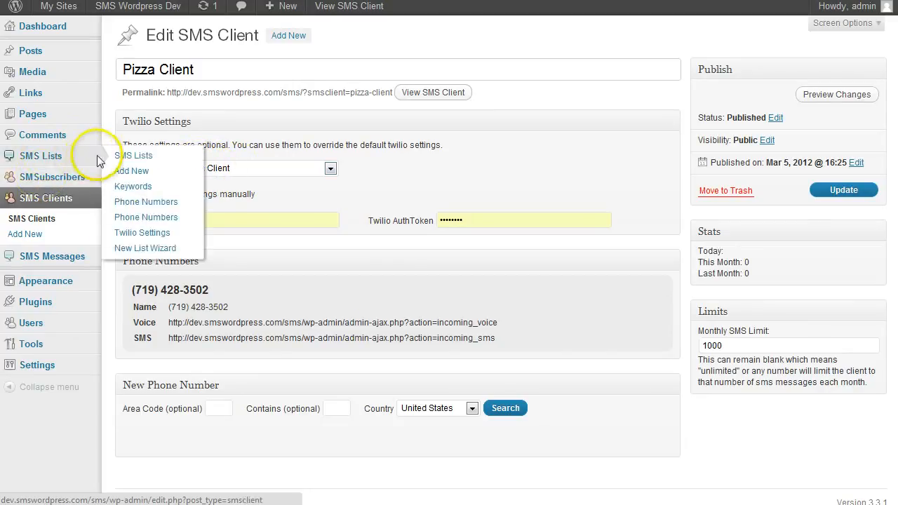
click(134, 233)
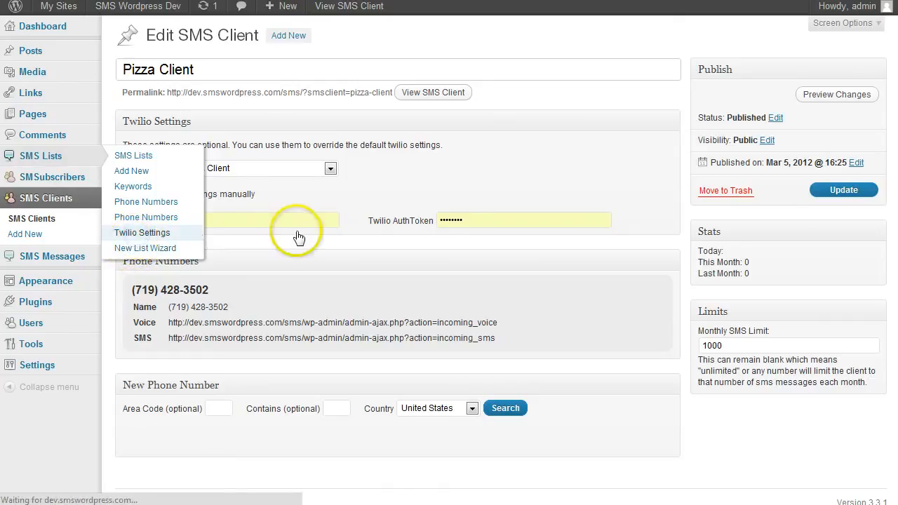
scroll(355, 237, down, 5)
scroll(355, 239, up, 5)
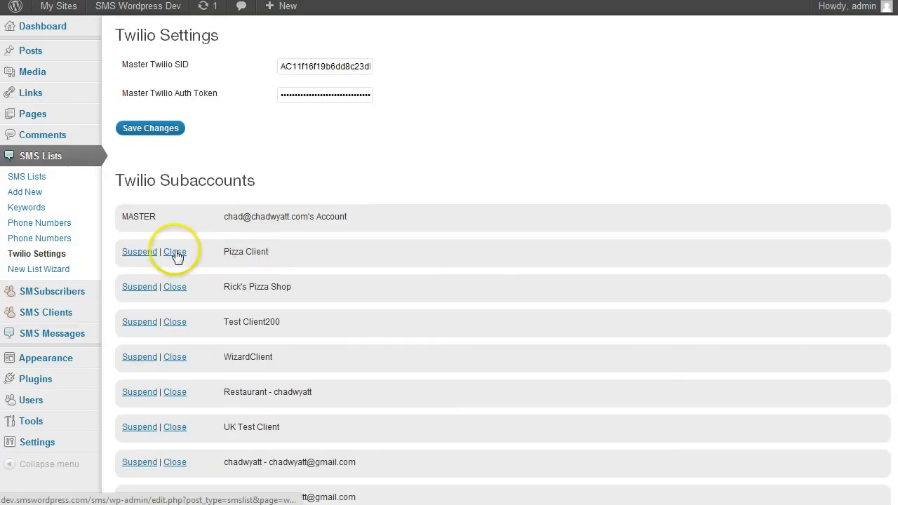
Suspend the Pizza Client Twilio subaccount and reactivate it
click(147, 252)
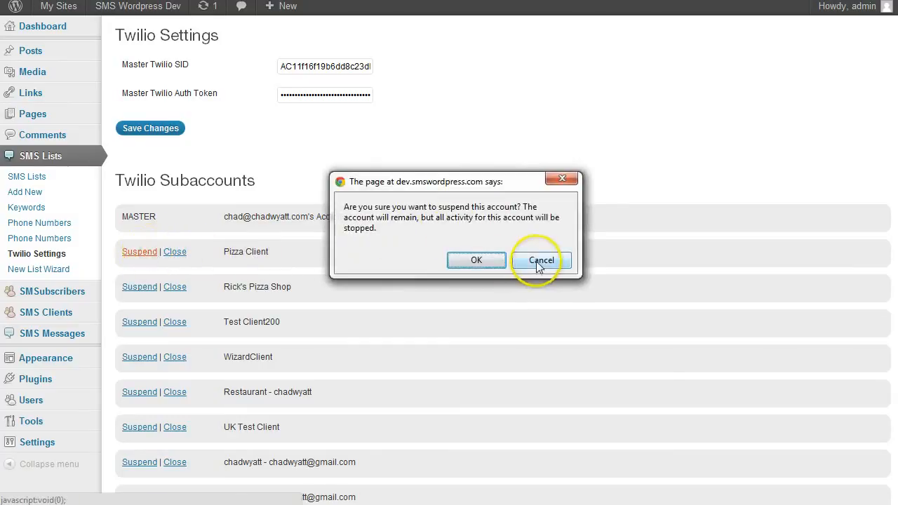
click(477, 260)
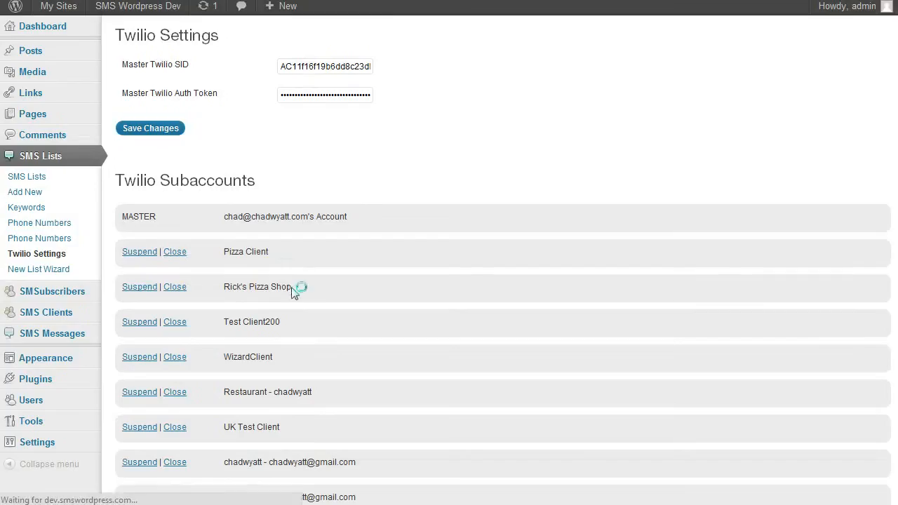
click(155, 257)
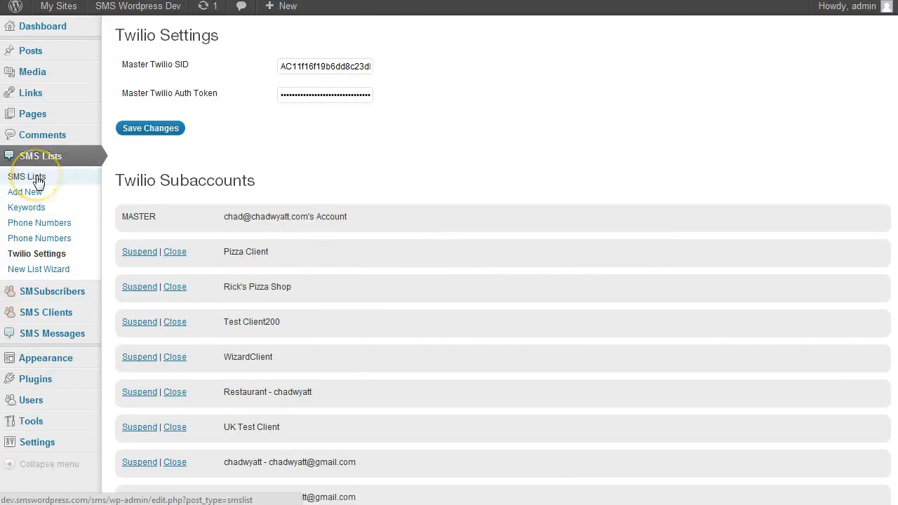
Create a new SMS message titled "Lunch Special" with the body "Come in today for 50% off one pizza between 3pm and 5pm."
mouse_move(54, 316)
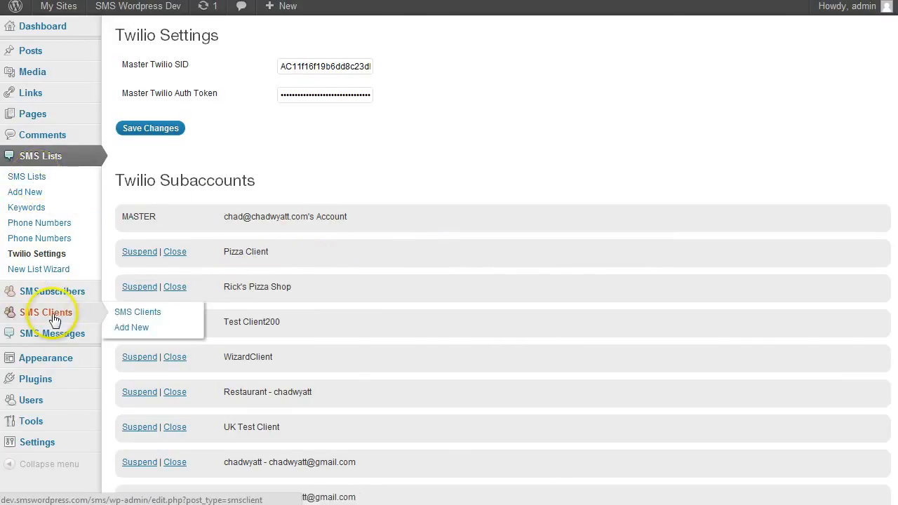
click(55, 334)
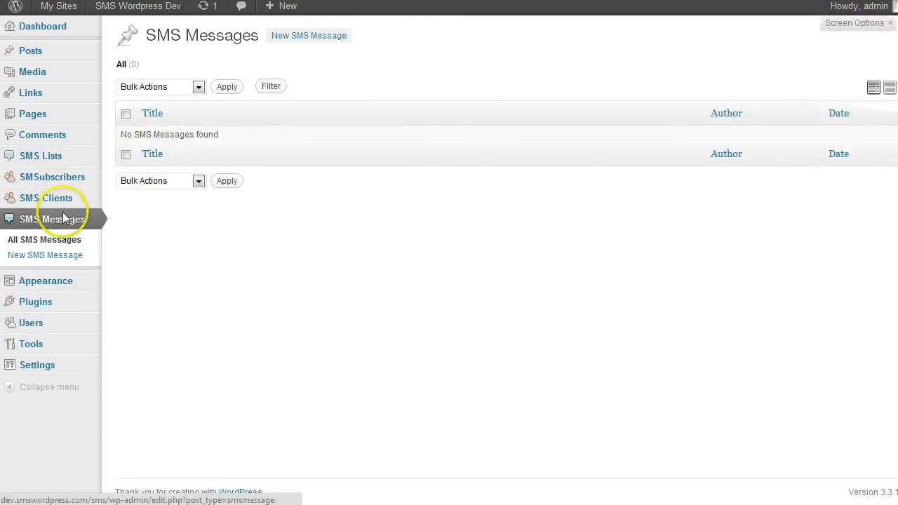
click(309, 38)
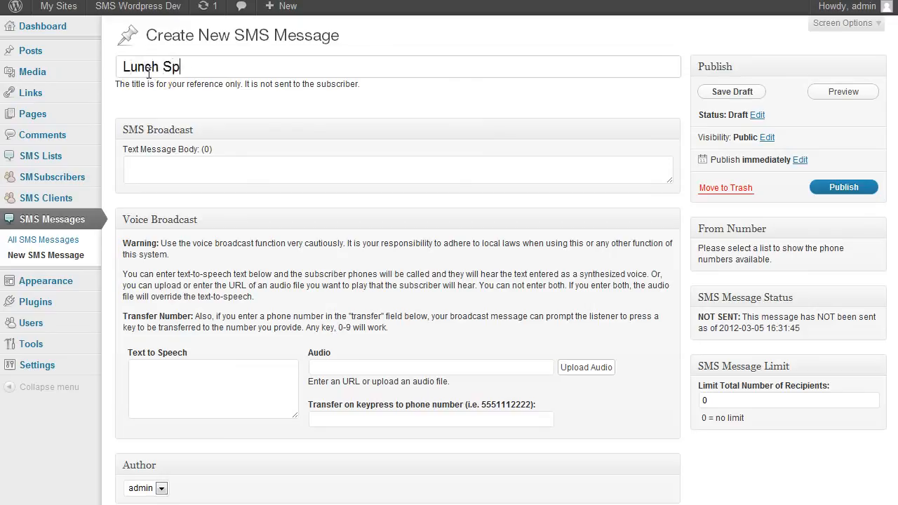
click(138, 164)
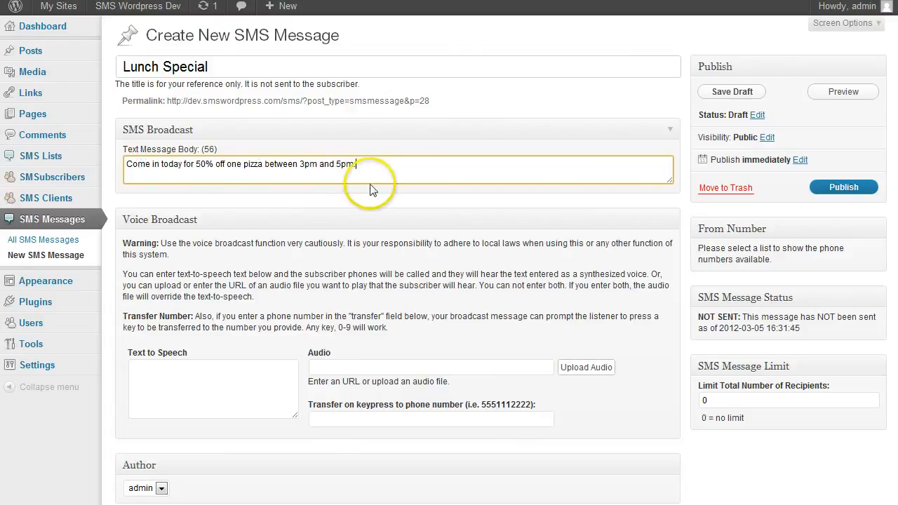
Review the voice broadcast warning and options, and enter the phone number for transfer on keypress
scroll(562, 277, down, 4)
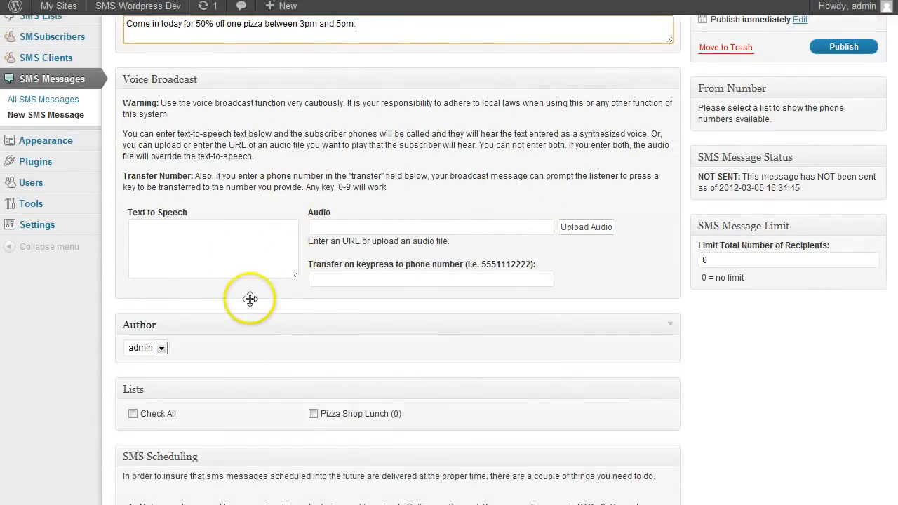
click(234, 244)
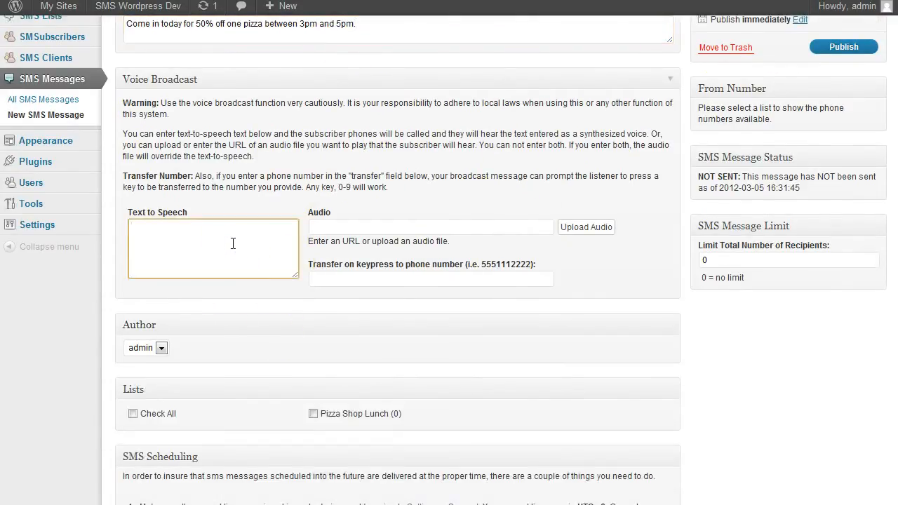
scroll(232, 243, up, 2)
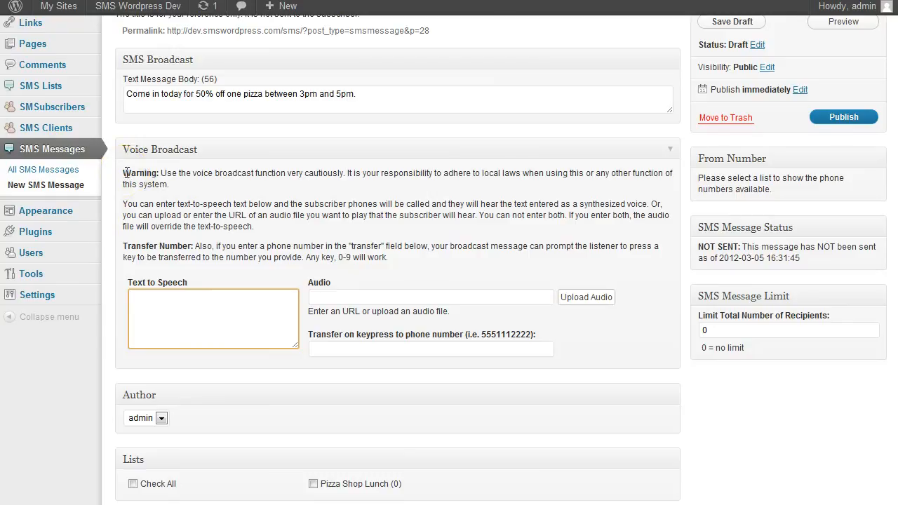
mouse_move(176, 186)
mouse_down()
mouse_move(151, 176)
mouse_move(173, 180)
mouse_up()
click(174, 183)
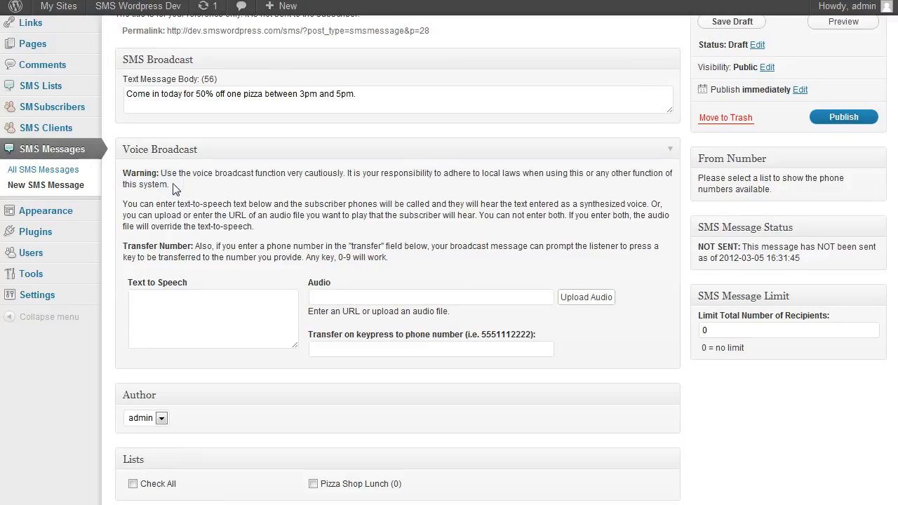
click(126, 175)
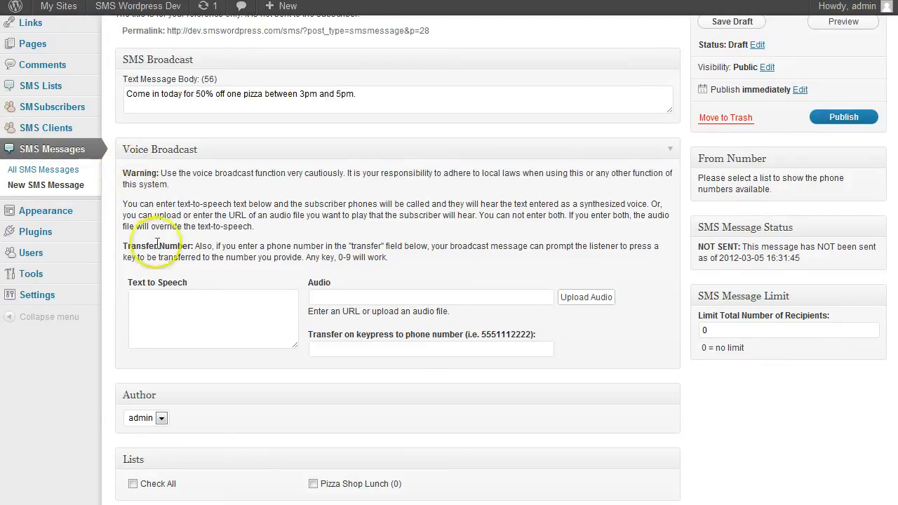
click(152, 300)
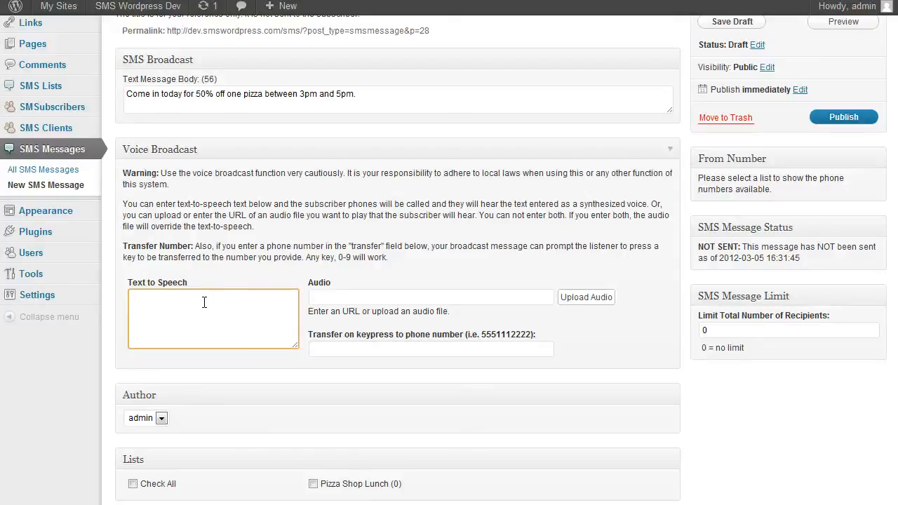
click(334, 349)
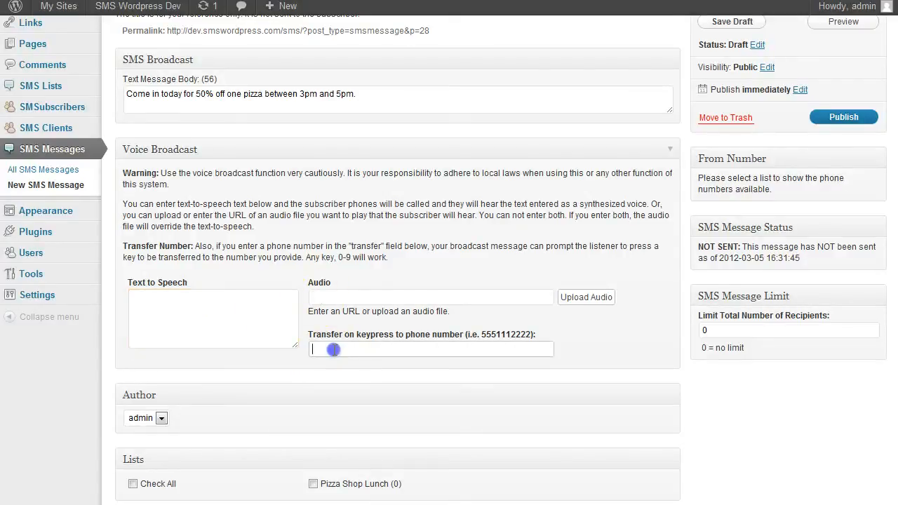
text(7195551212)
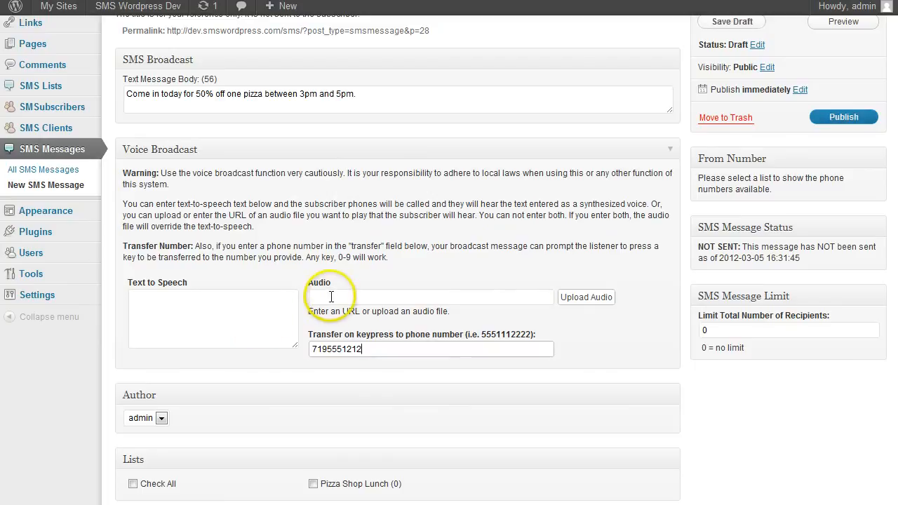
Select all recipient lists for the message and clear that selection again
scroll(231, 380, down, 2)
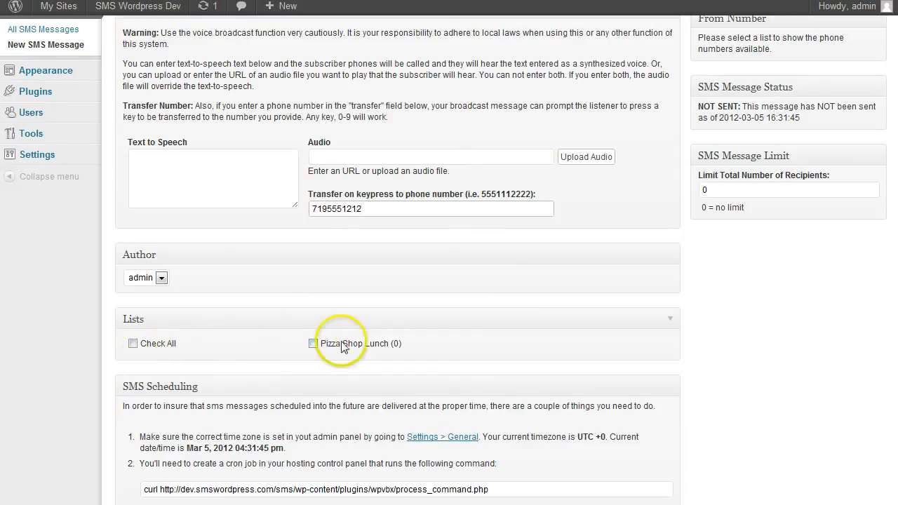
click(133, 344)
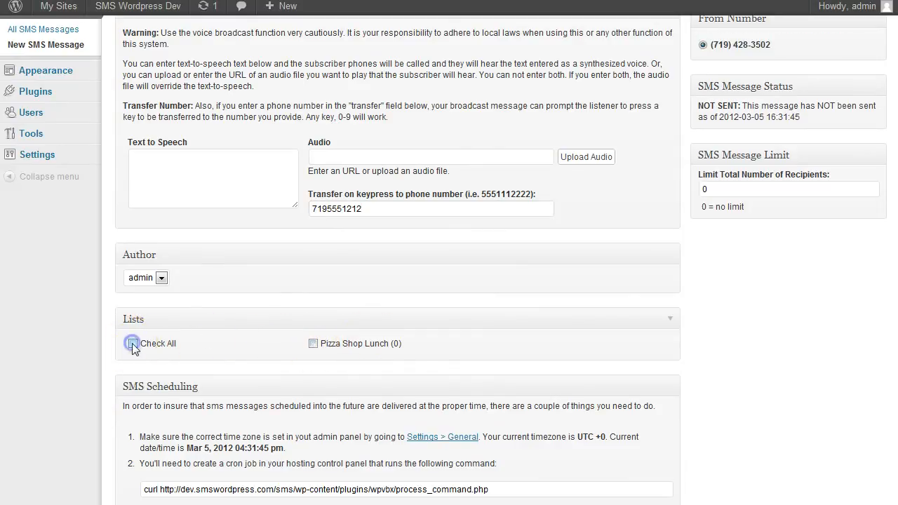
click(133, 344)
Examine the SMS scheduling instructions, the publish date and time options, and the cron job command for delayed sending
scroll(317, 349, down, 1)
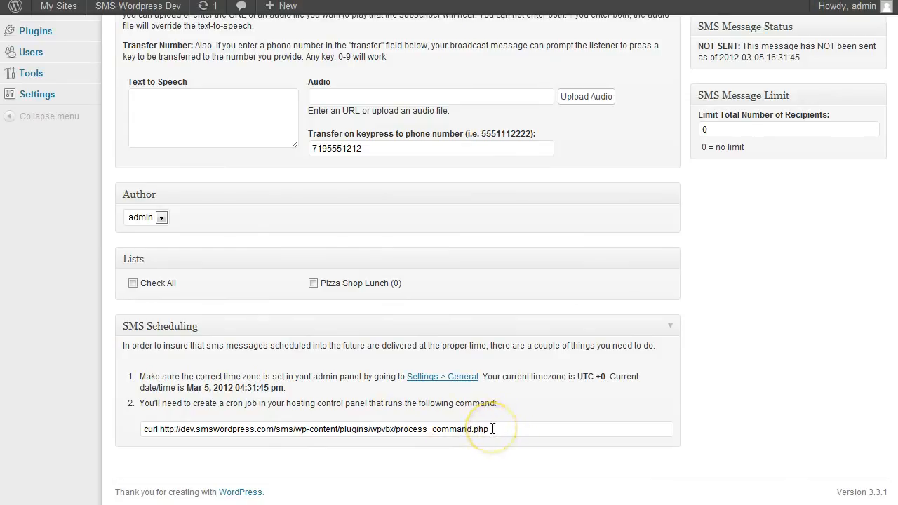
scroll(484, 428, up, 4)
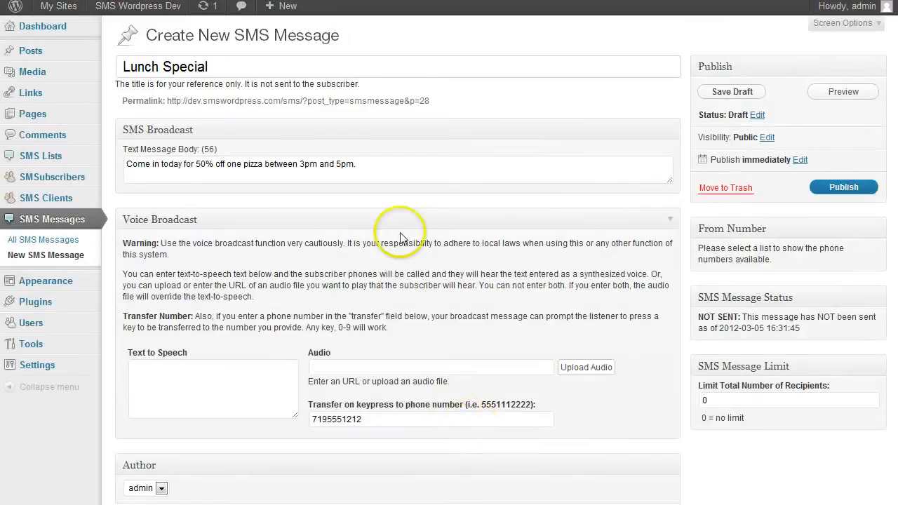
click(801, 160)
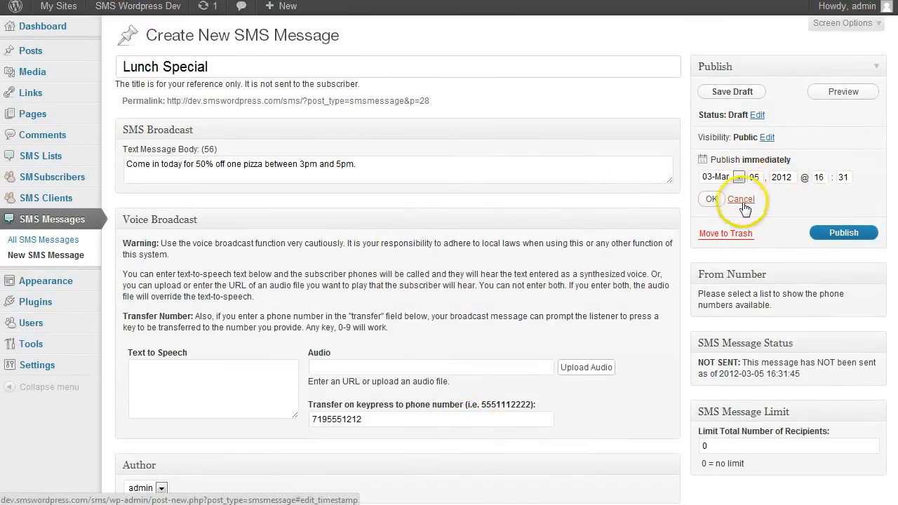
click(742, 201)
scroll(461, 304, down, 4)
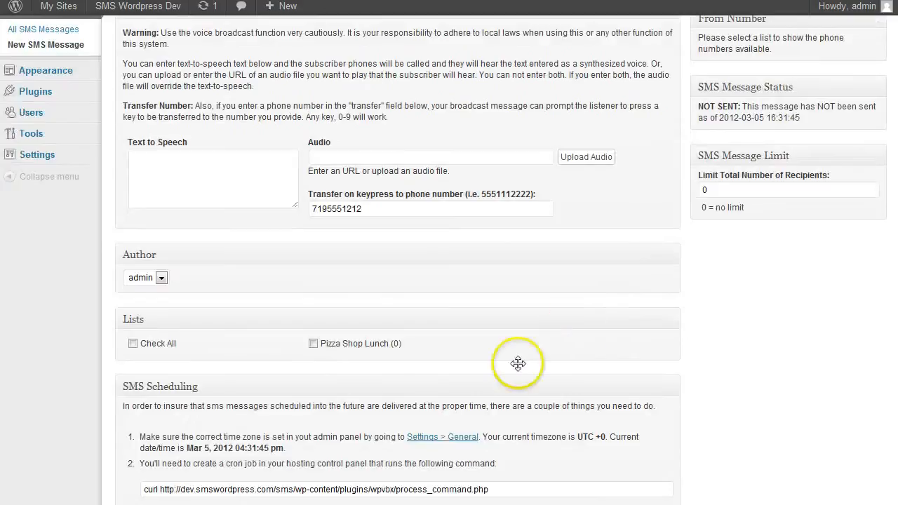
drag(491, 429, 141, 433)
click(142, 428)
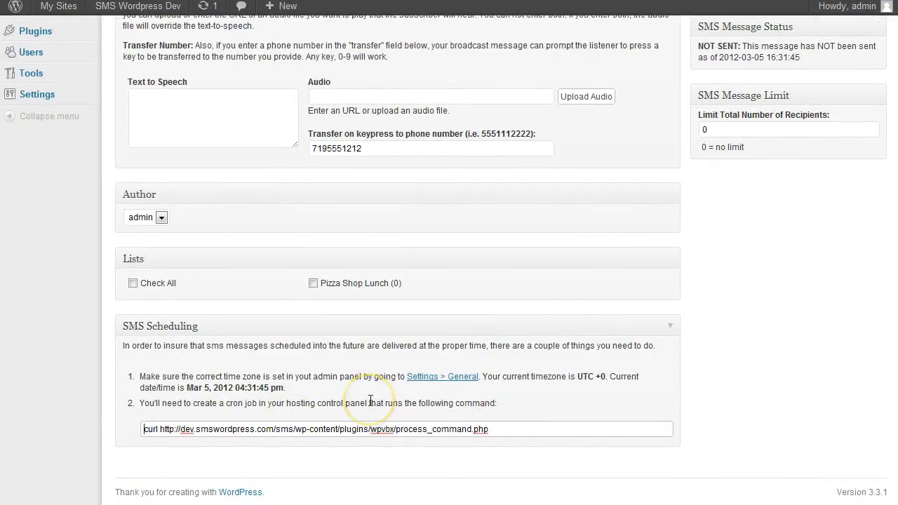
scroll(370, 401, up, 4)
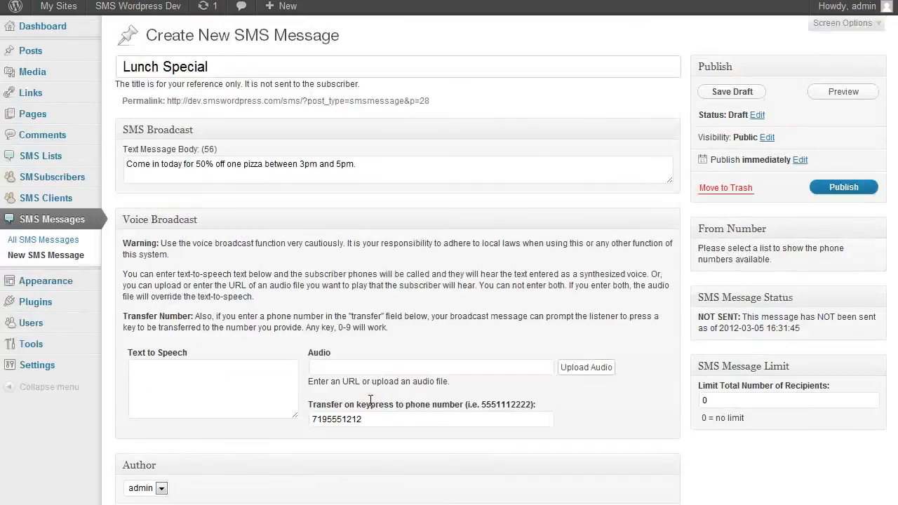
Limit the total number of recipients for the Lunch Special message to 100
click(715, 401)
double_click(719, 400)
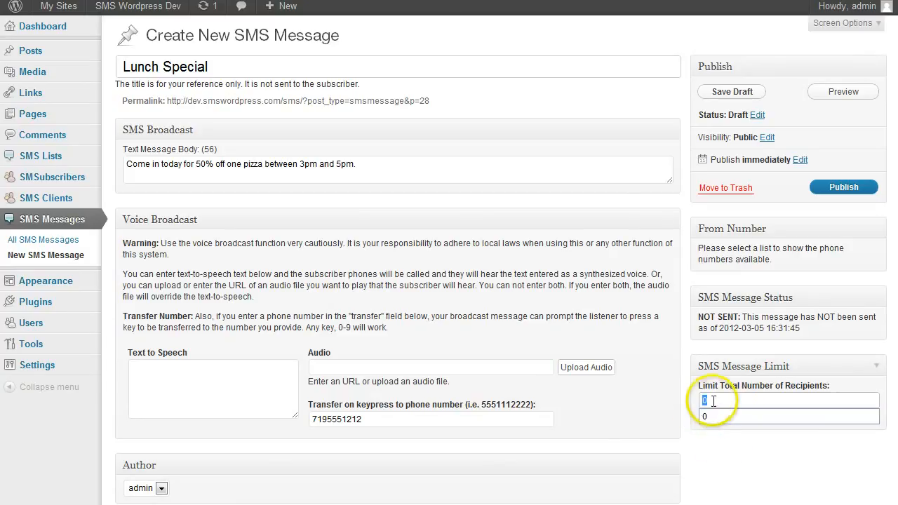
click(713, 401)
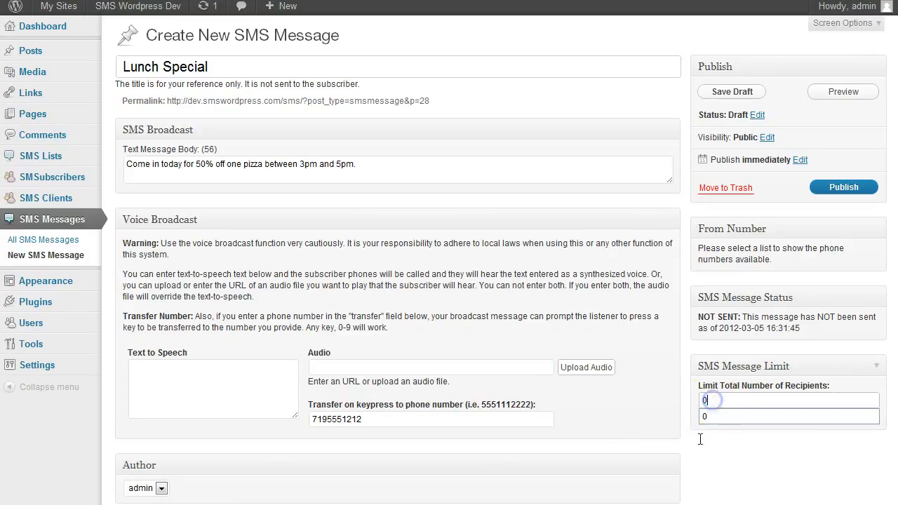
click(709, 402)
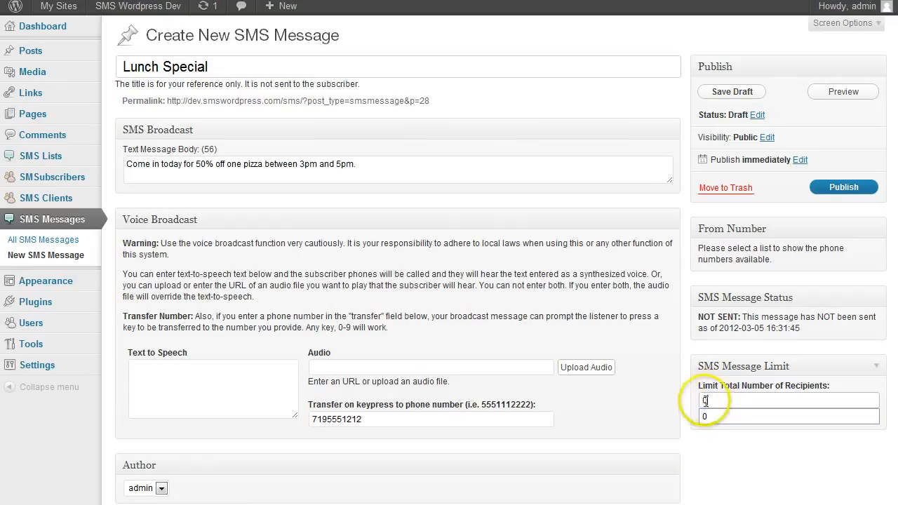
click(703, 404)
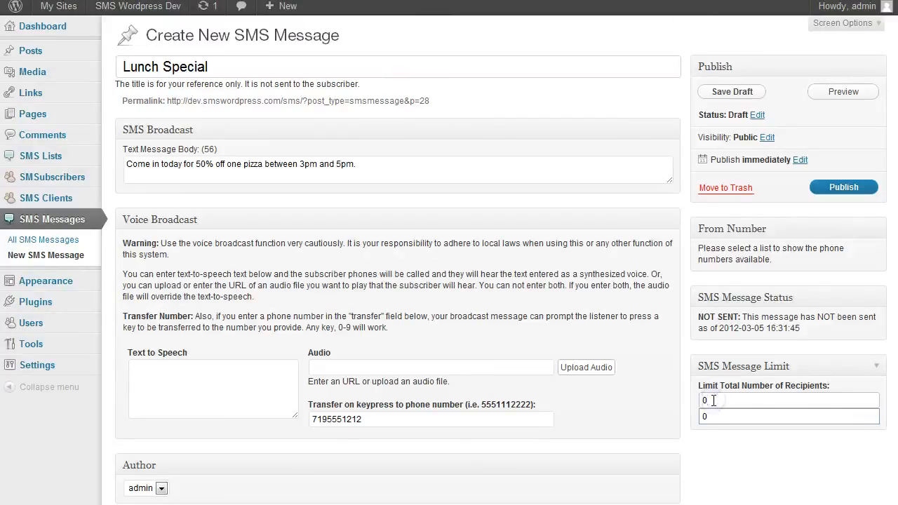
key(Return)
click(739, 457)
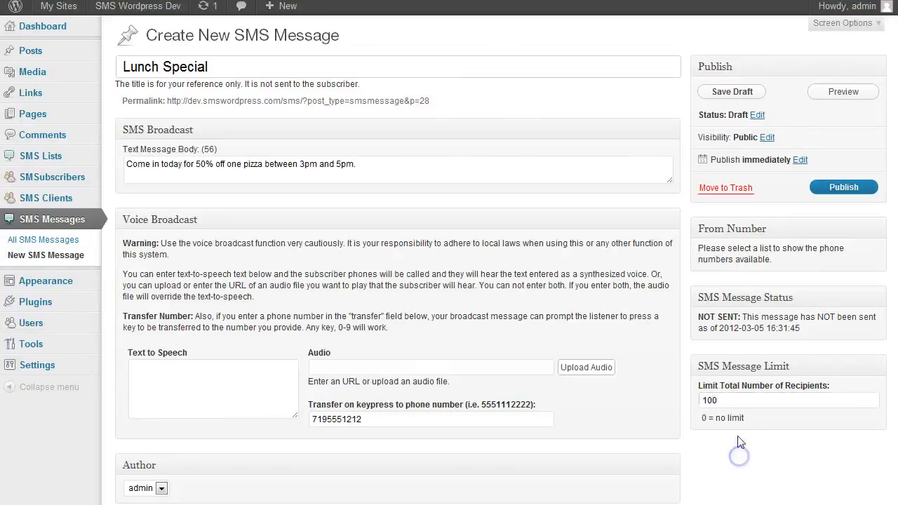
click(734, 400)
click(731, 402)
click(728, 404)
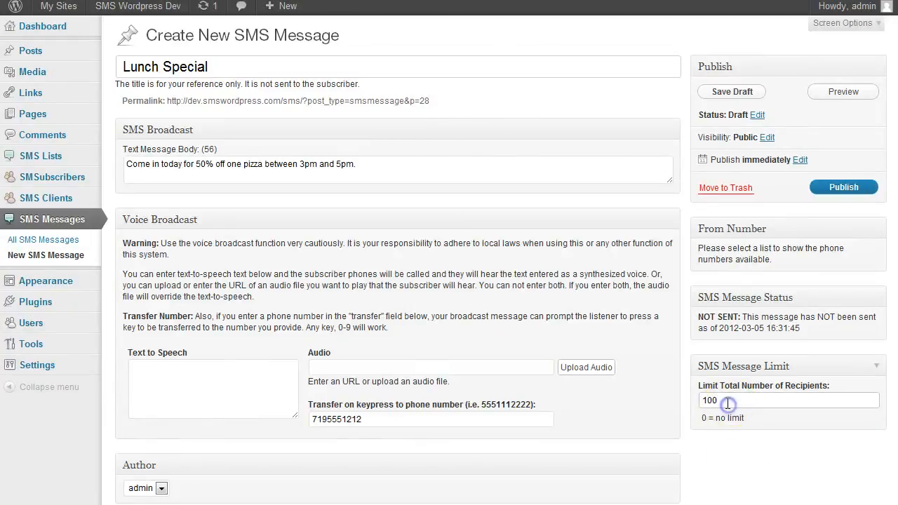
click(738, 406)
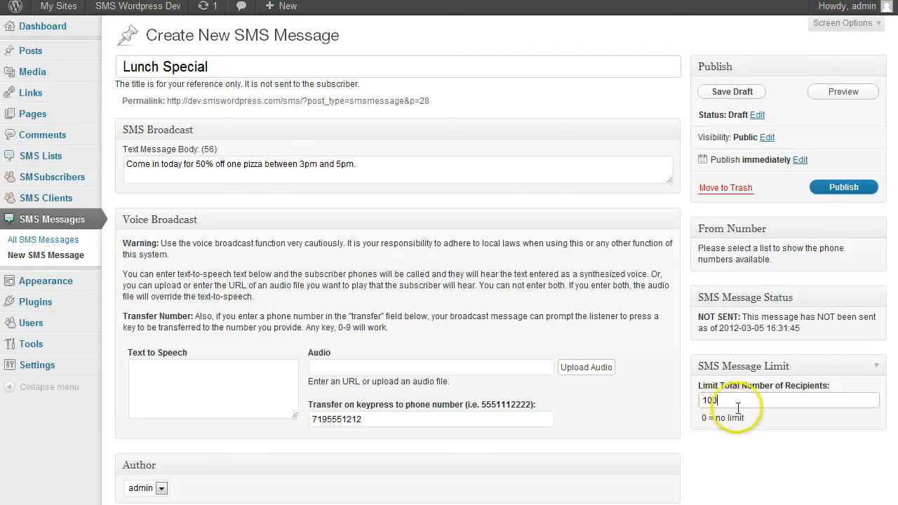
drag(720, 400, 687, 401)
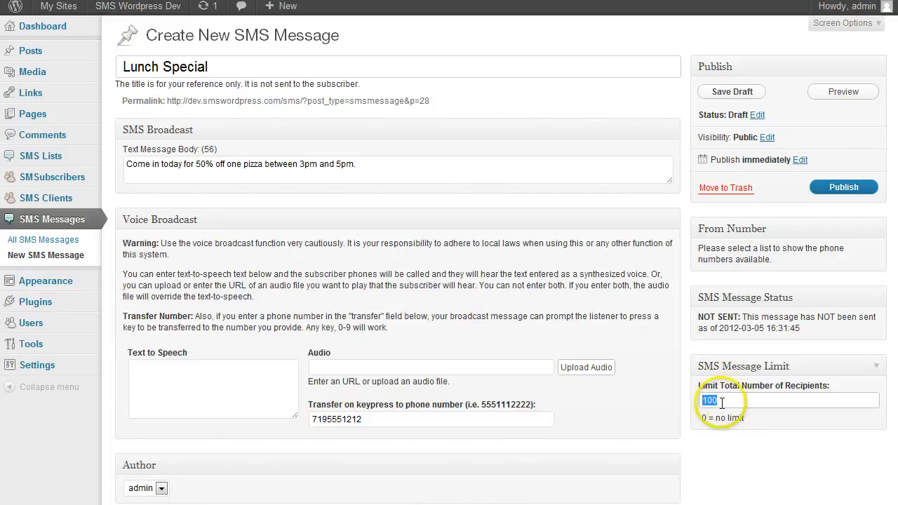
click(748, 477)
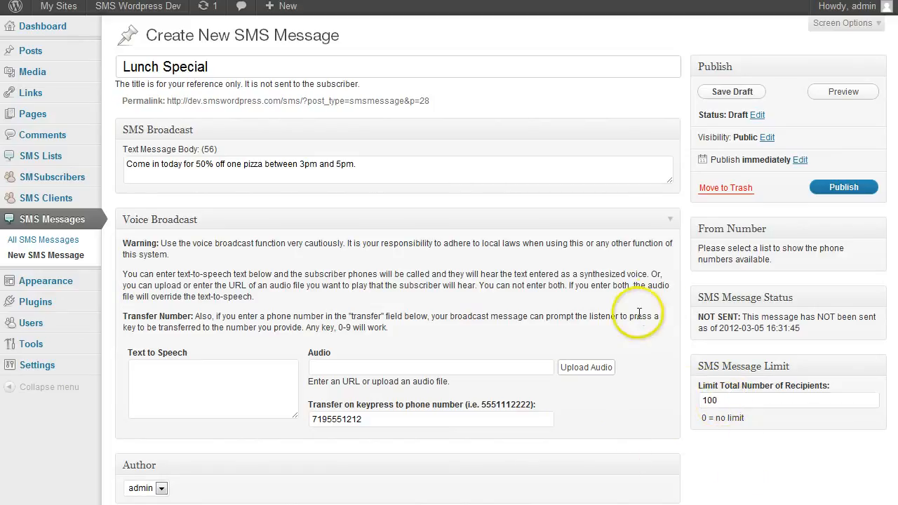